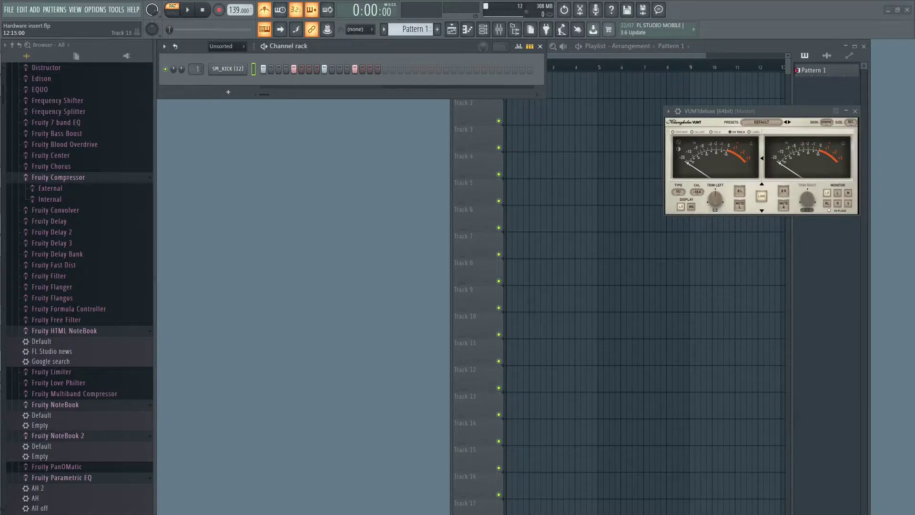
- Bring the Element graph window and the camera projector window over FL Studio, arranging the camera view below the graph
left_click_drag(879, 170, 357, 215)
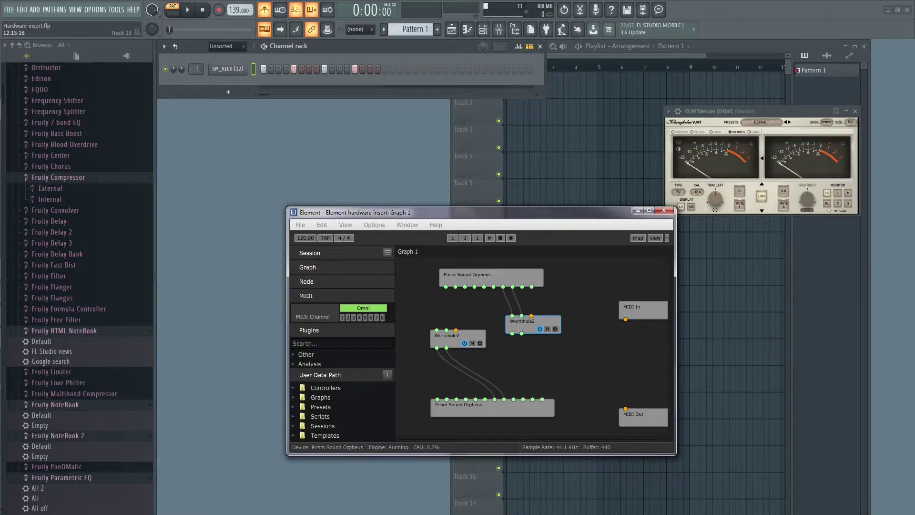
left_click_drag(914, 391, 313, 366)
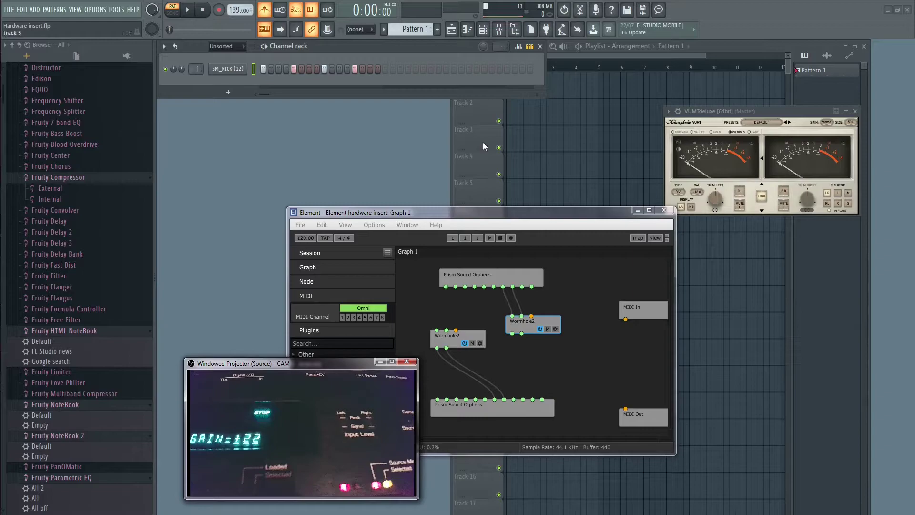
left_click_drag(298, 364, 298, 371)
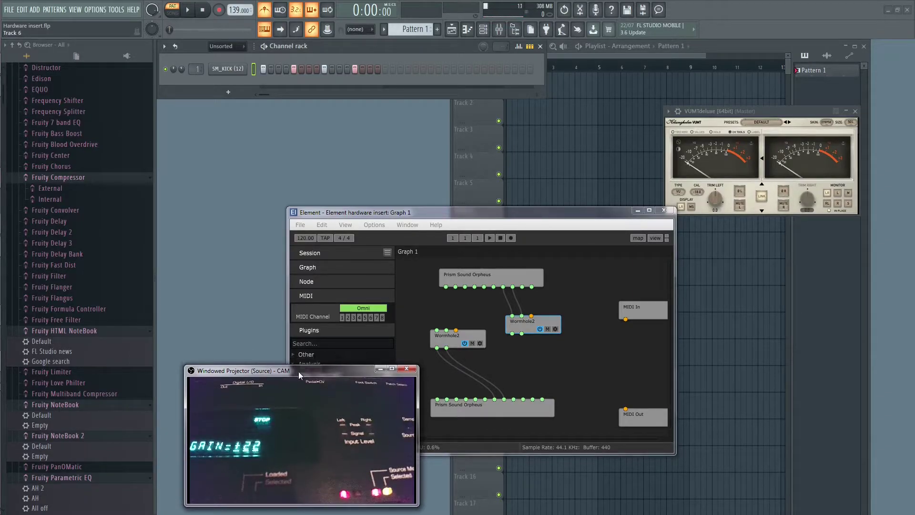
left_click_drag(461, 212, 456, 128)
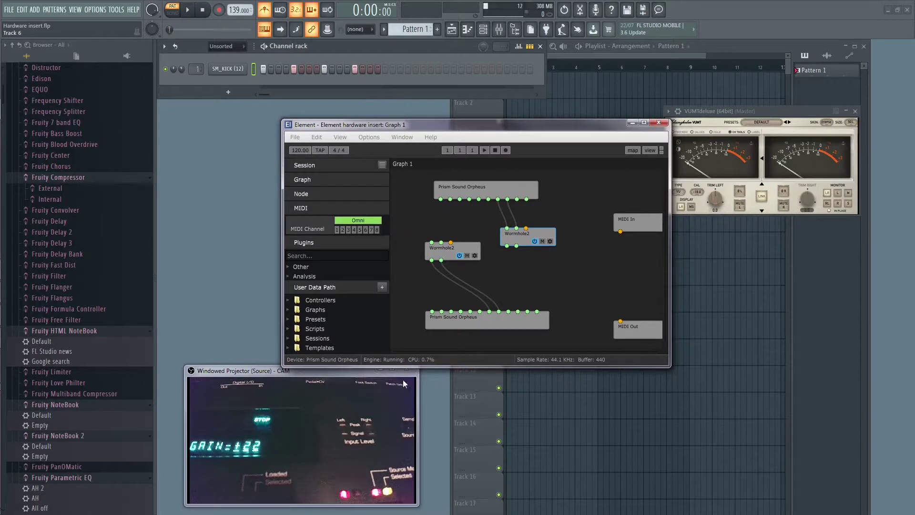
left_click(271, 365)
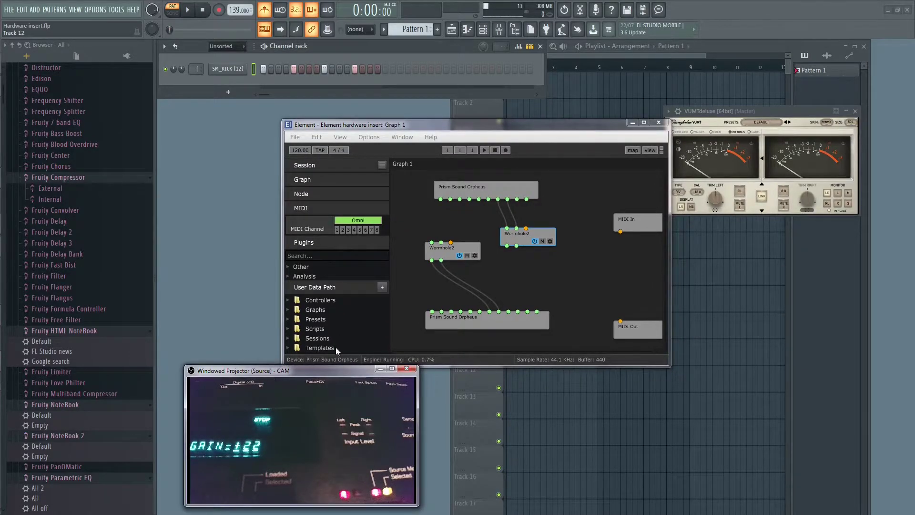
- Show the mixer and move the Element window up to uncover more of it
key("F9")
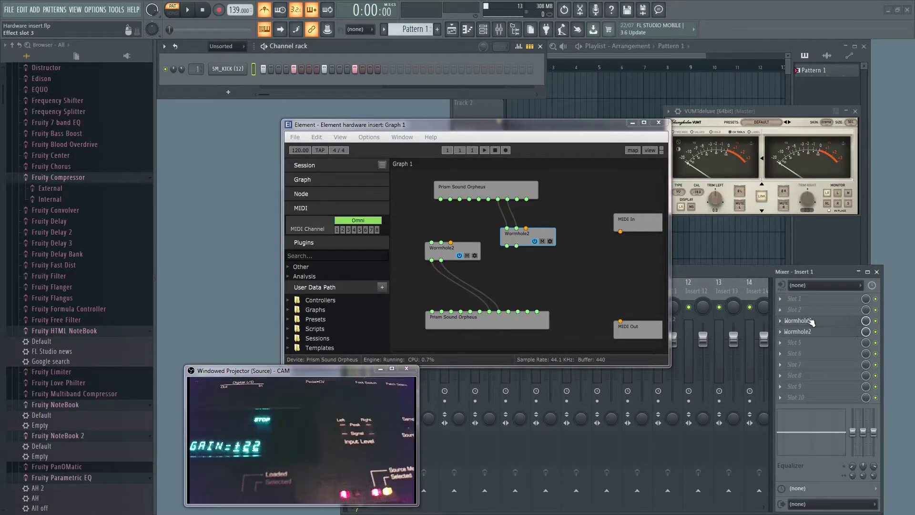
left_click(494, 127)
left_click_drag(492, 127, 504, 95)
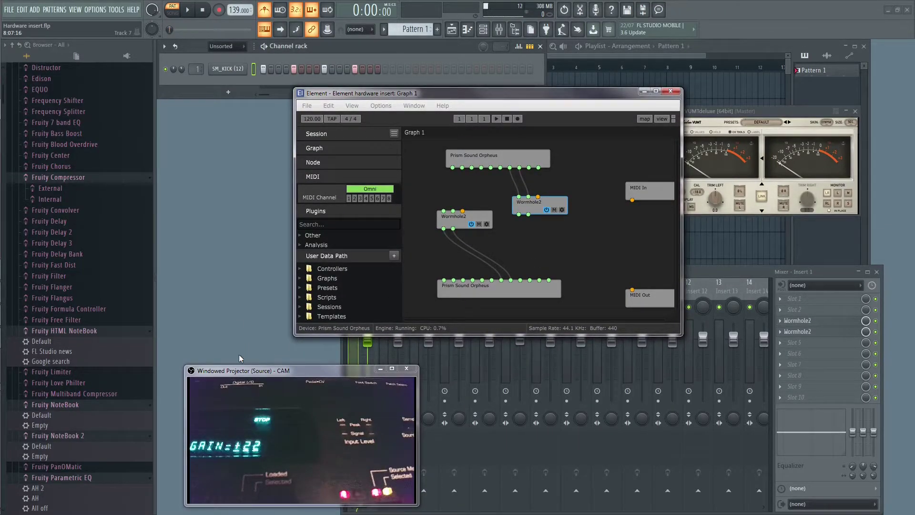
- Start playback of Pattern 1 and shift the camera window to reach the foot of the Insert 1 mixer track
key("space")
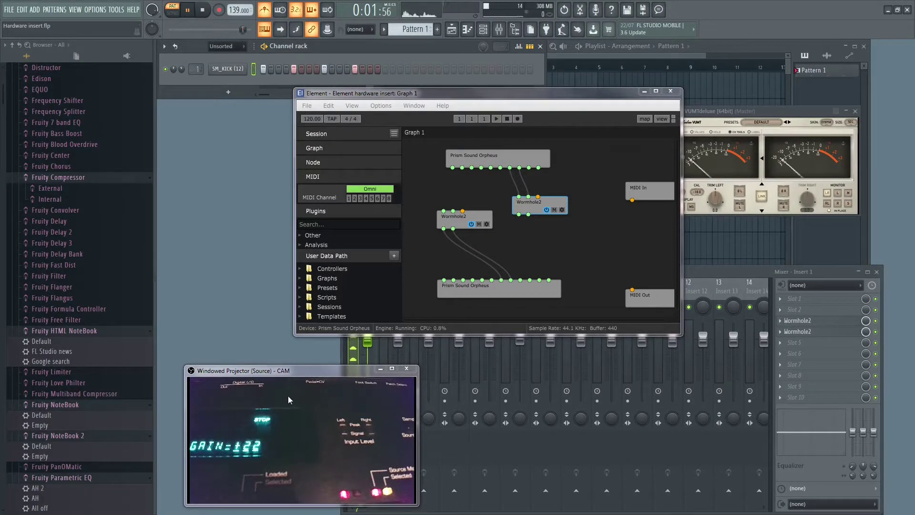
left_click_drag(304, 372, 307, 323)
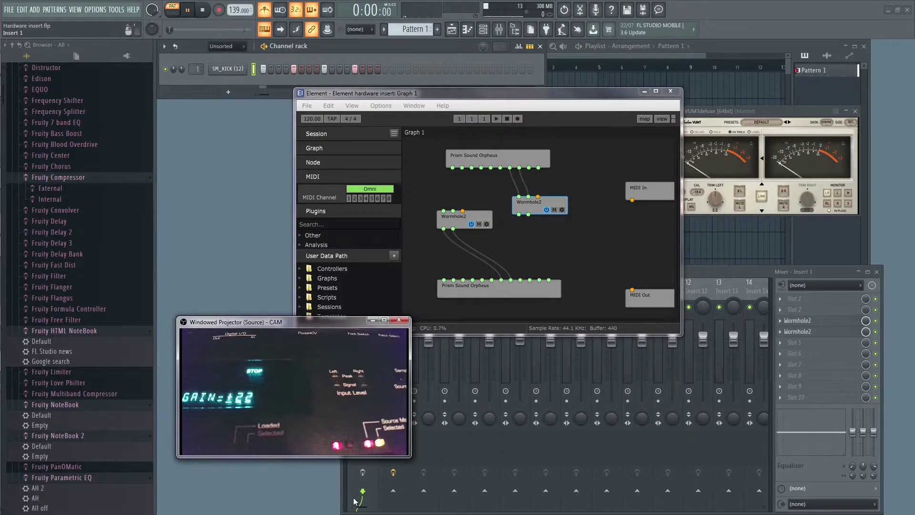
left_click_drag(284, 322, 287, 360)
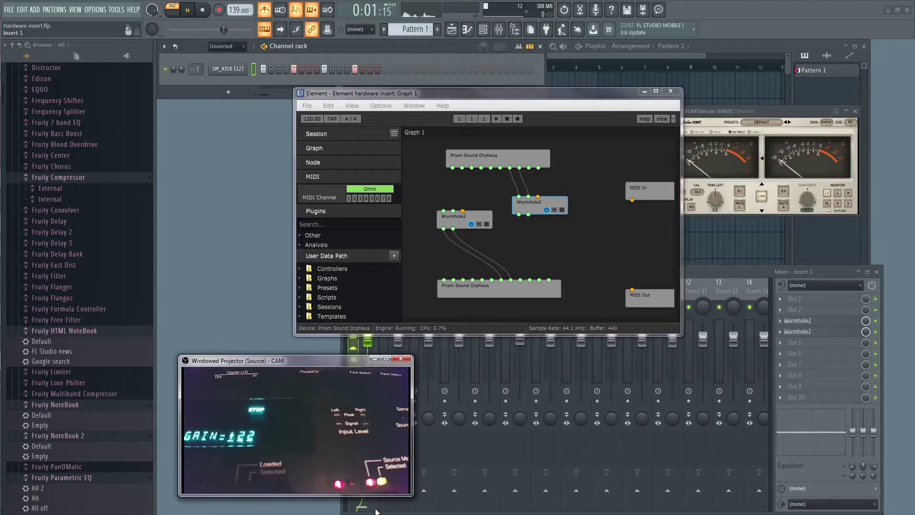
- Open the four Wormhole2 editors from Insert 1 and Element's graph, and move the Element and camera windows clear of them
left_click(810, 325)
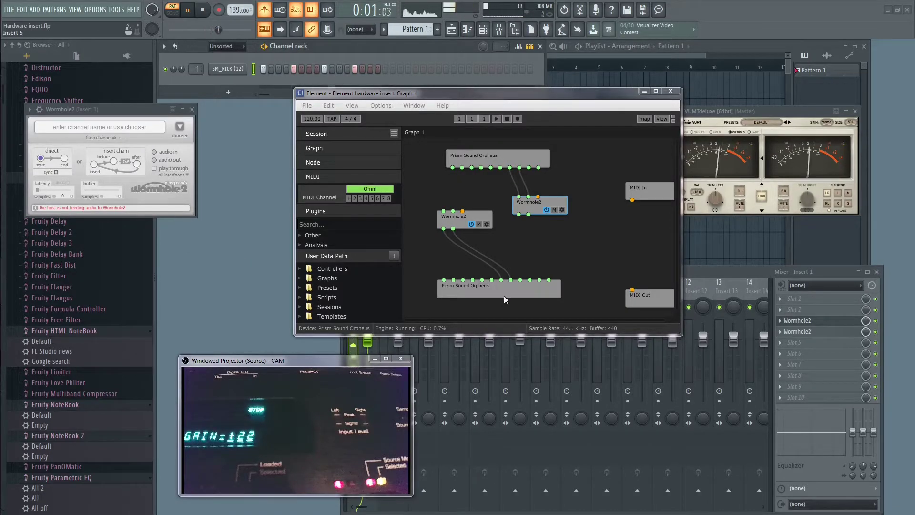
double_click(461, 221)
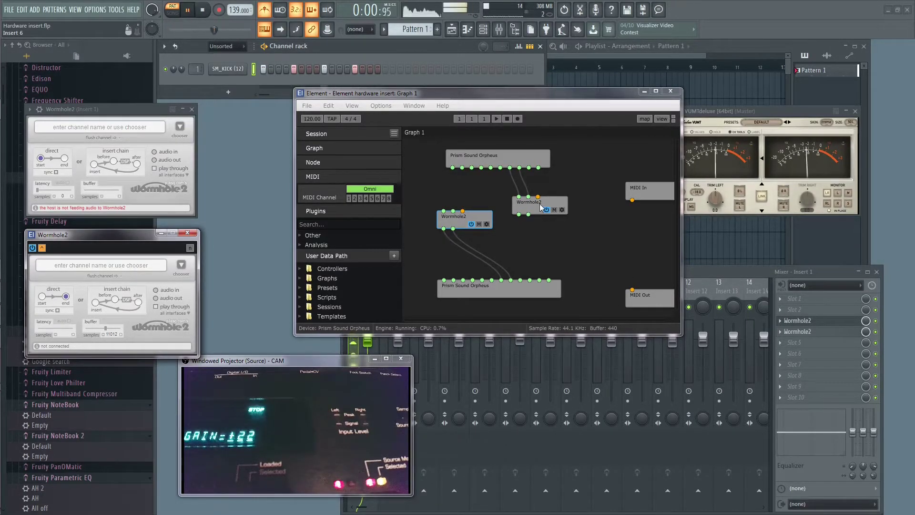
left_click_drag(536, 207, 540, 201)
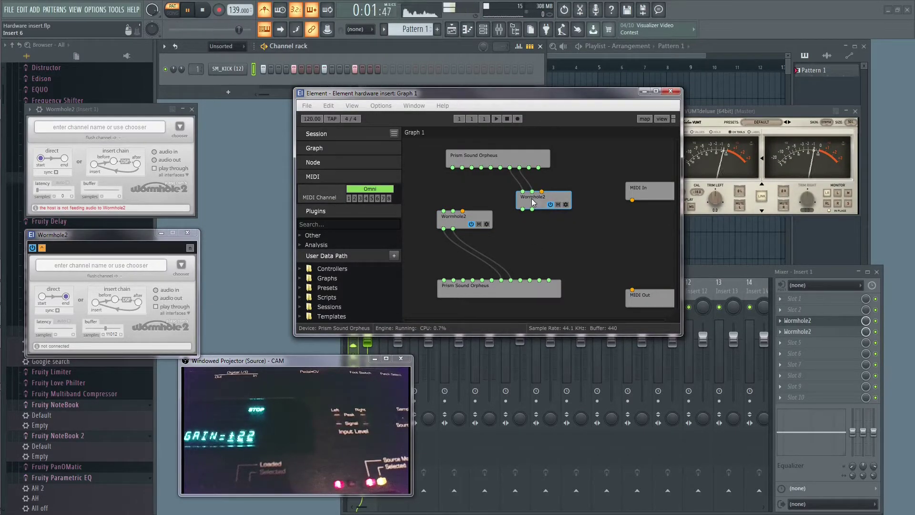
double_click(532, 201)
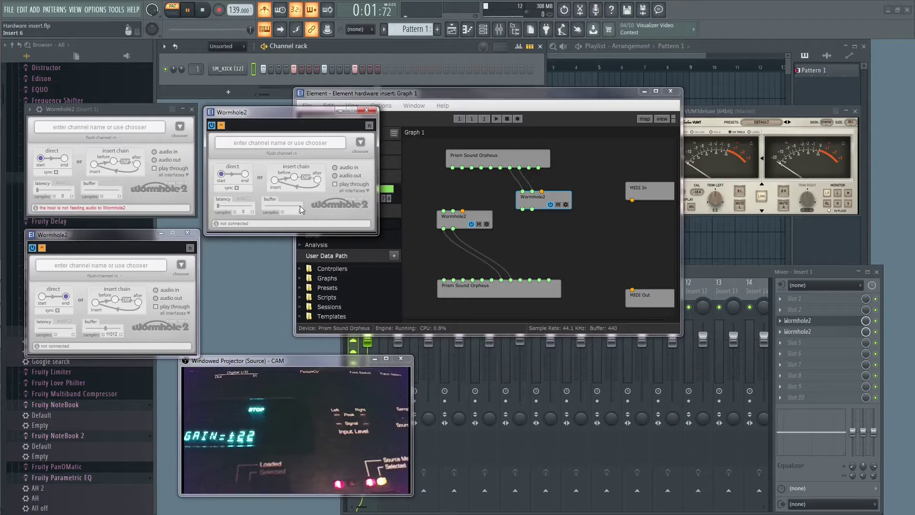
left_click(815, 332)
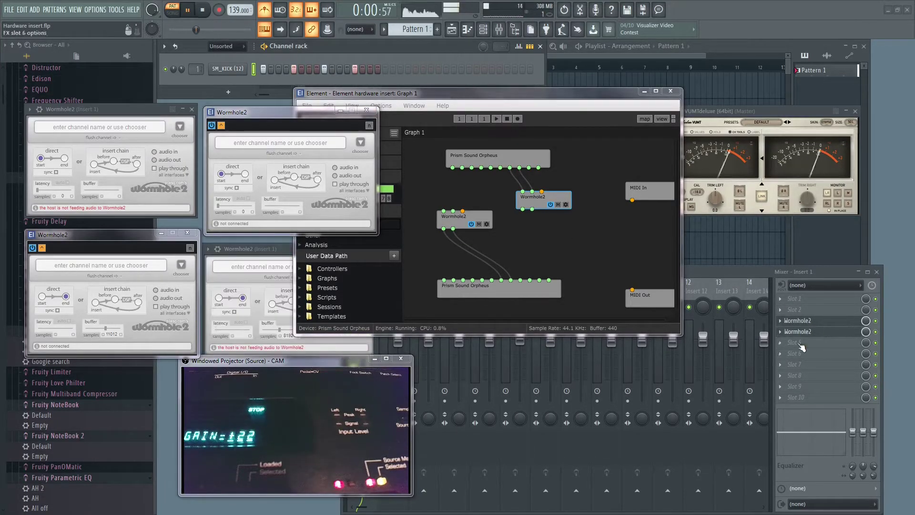
left_click_drag(448, 97, 545, 93)
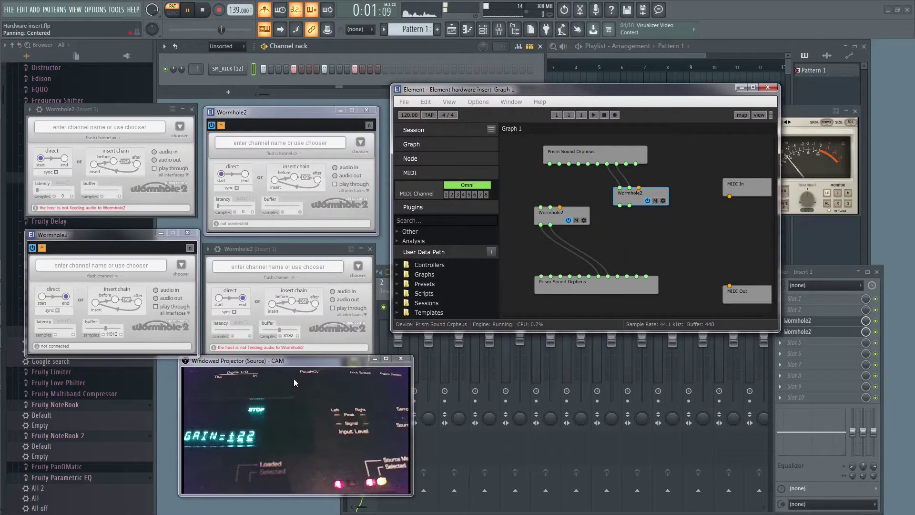
left_click_drag(293, 362, 273, 370)
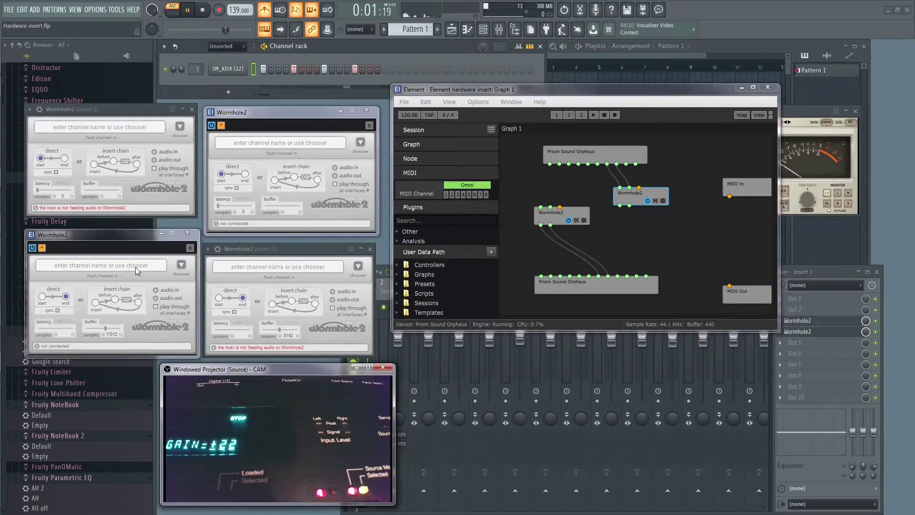
- Name the channel of Insert 1's sending Wormhole2 "kick out" and assign "kick out - end" to Element's receiving Wormhole2
left_click(98, 127)
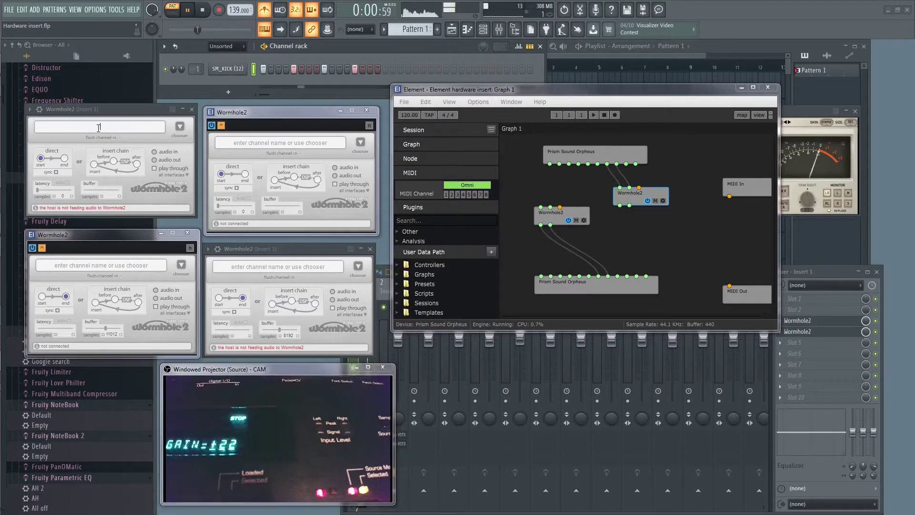
type("ki")
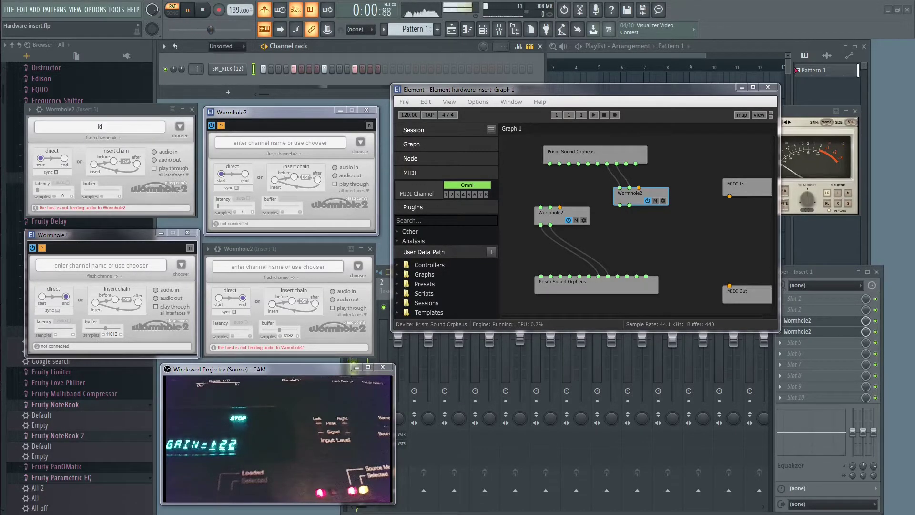
type("ck out")
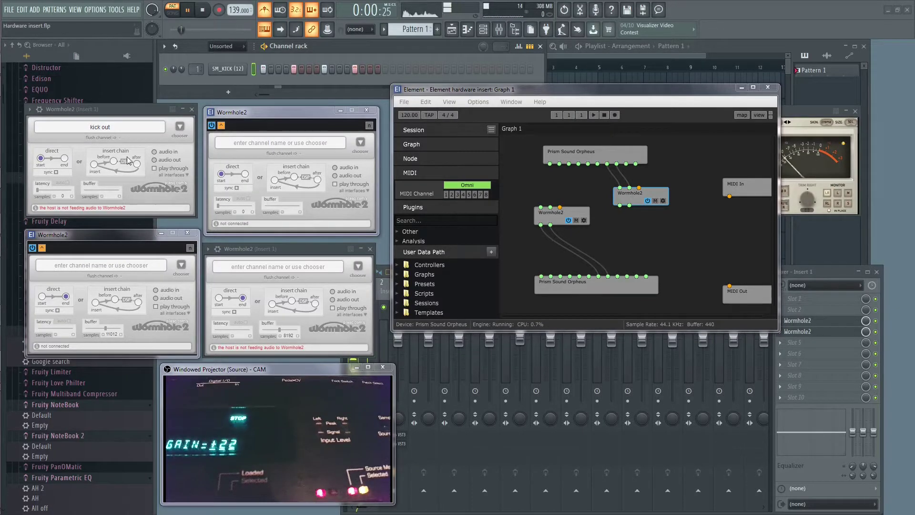
left_click(181, 267)
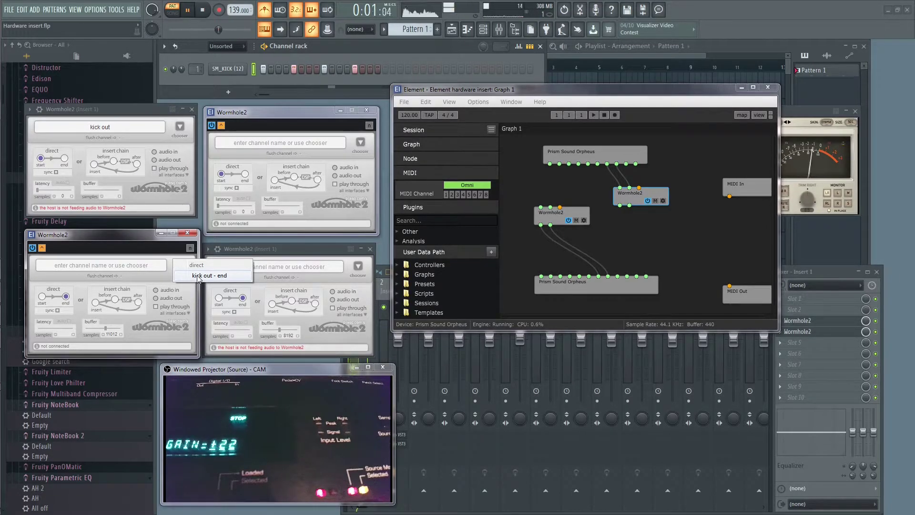
left_click(196, 277)
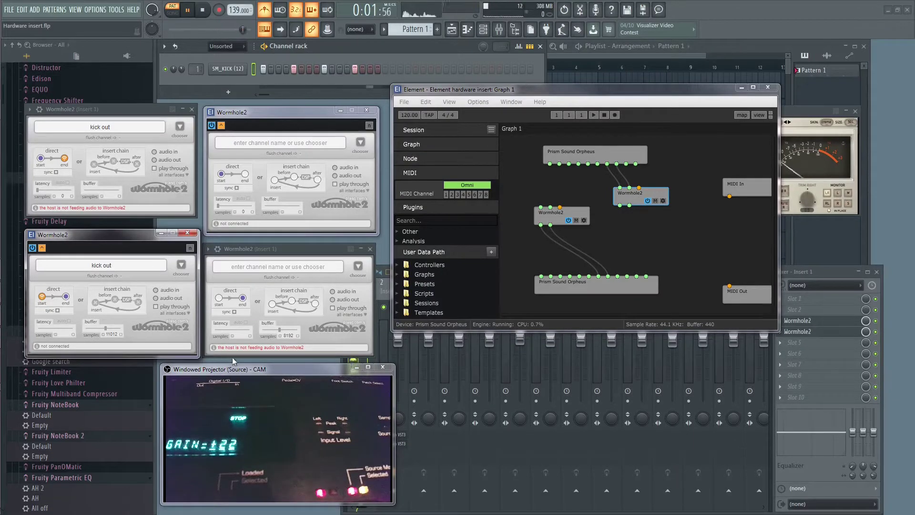
- Uncover Insert 1's mixer controls, enable its effect slots, and put the camera window back below the plugin editors
left_click_drag(264, 369, 323, 245)
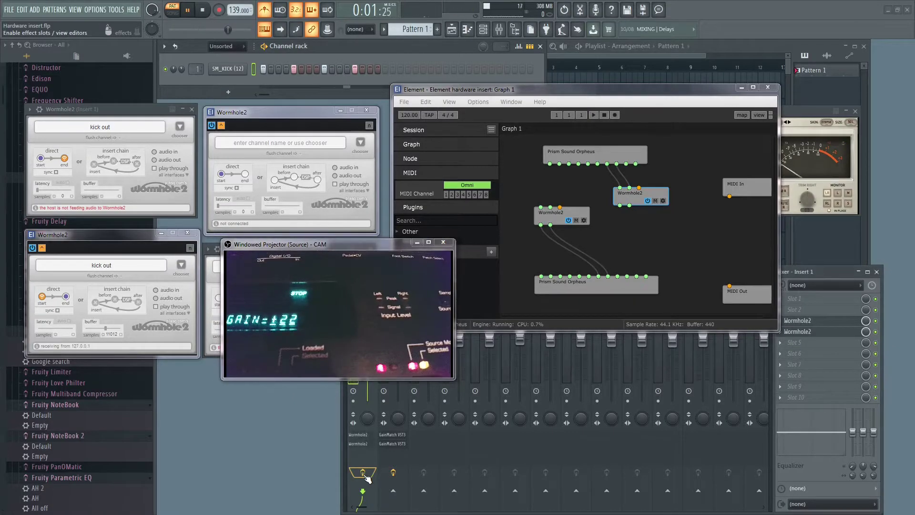
left_click_drag(345, 247, 283, 367)
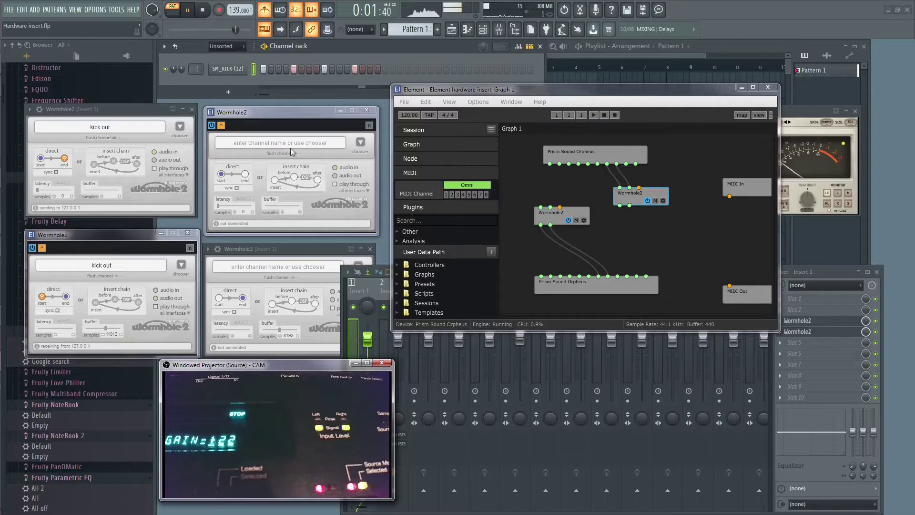
- Name the channel of Element's sending Wormhole2, fed by the audio interface input, "kick in"
left_click(279, 142)
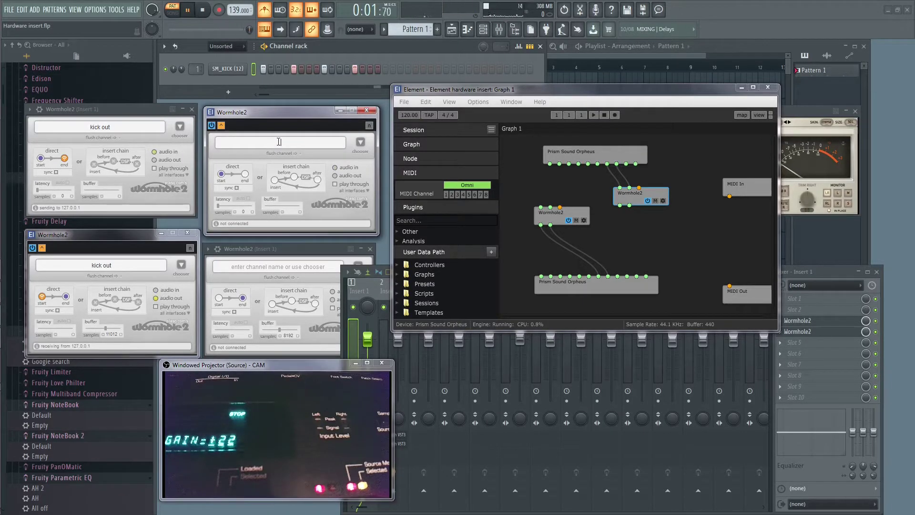
type("k")
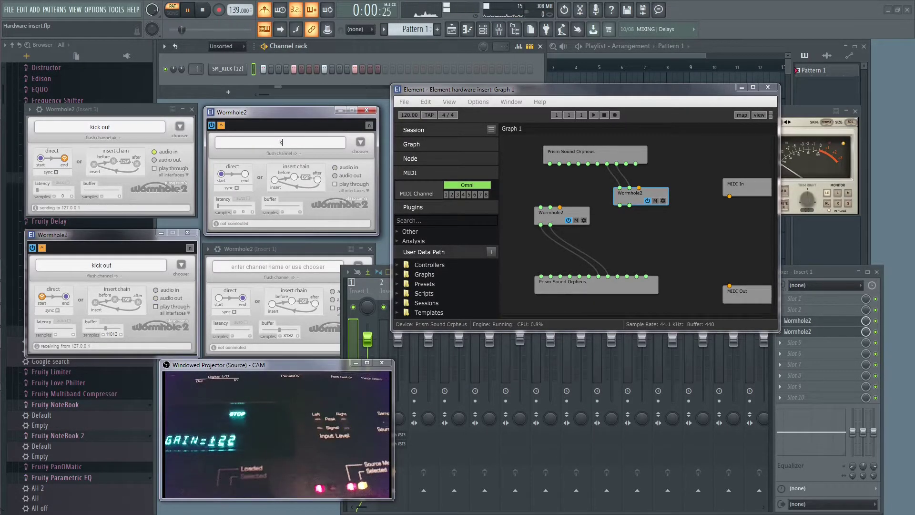
type("ick in")
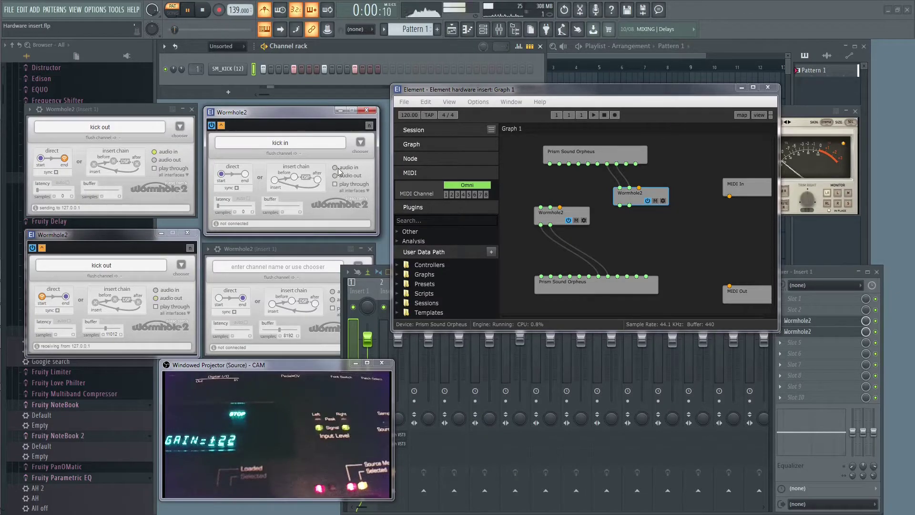
- Set the channel name of Insert 1's receiving Wormhole2 to "kick in" to link it with Element
left_click(282, 248)
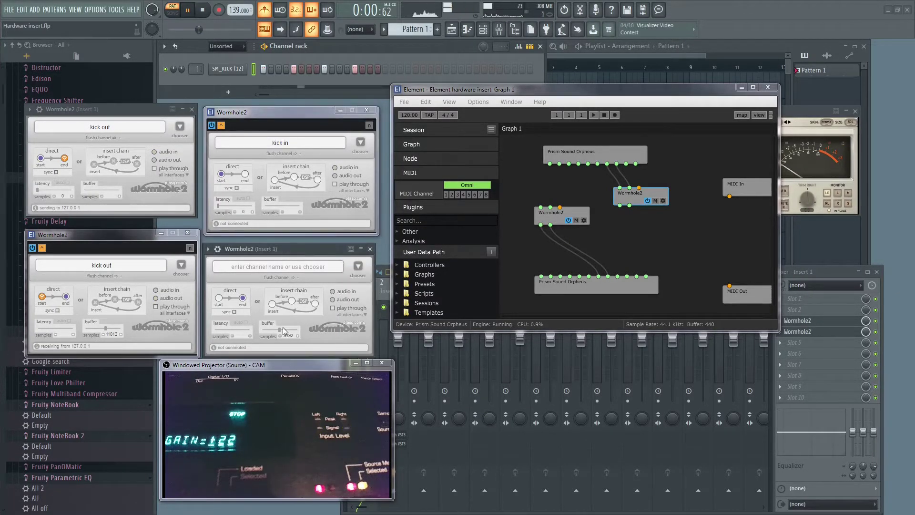
left_click(360, 270)
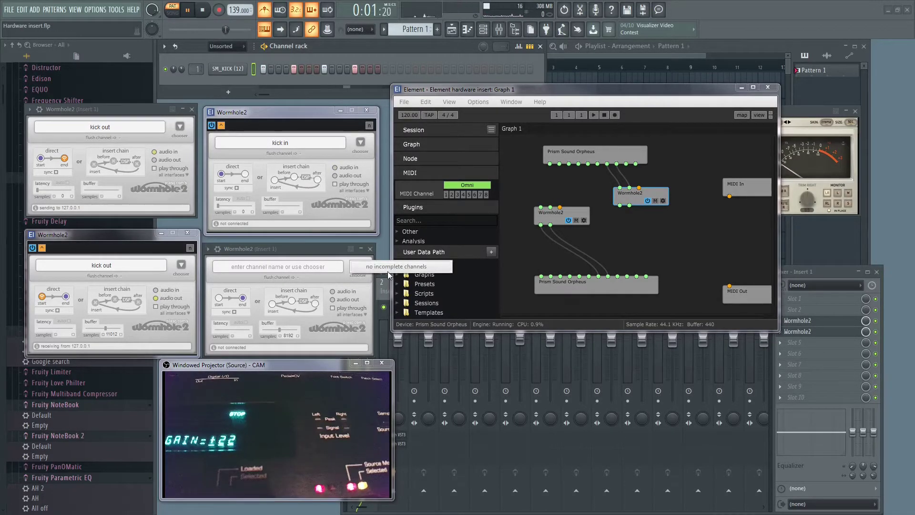
left_click(279, 267)
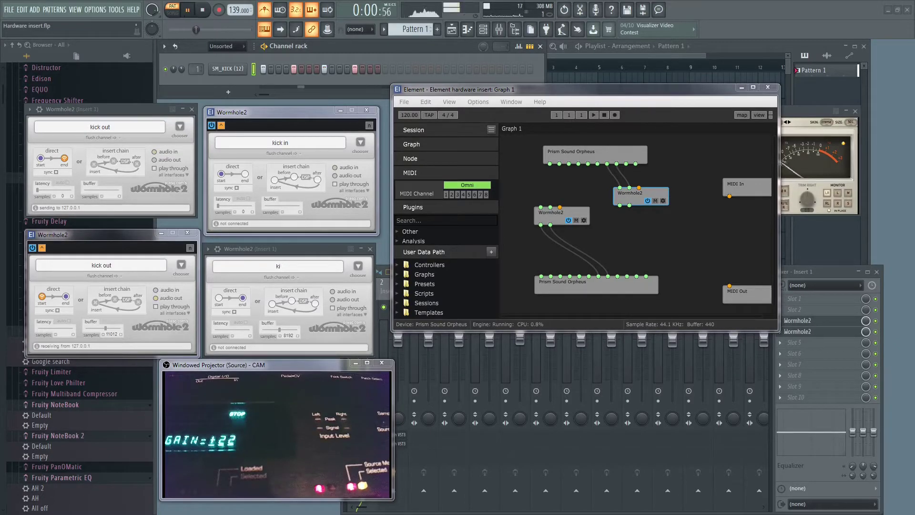
type("kick in")
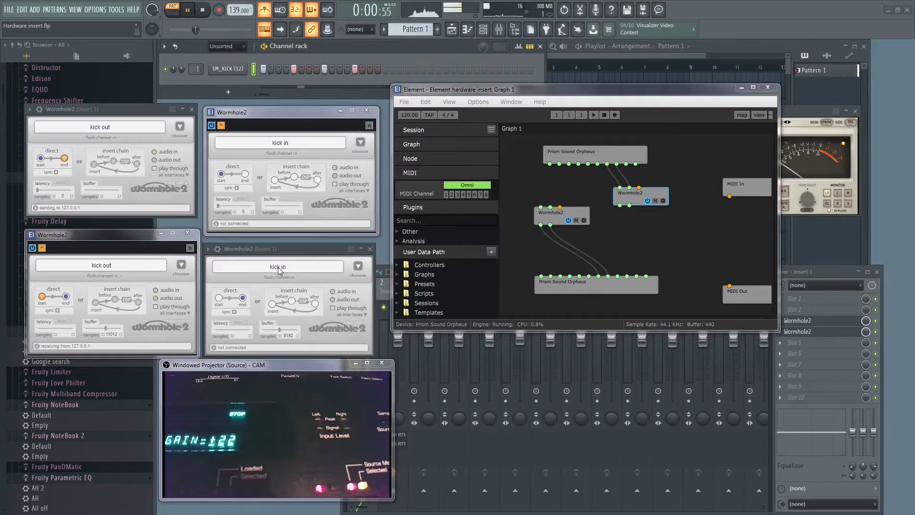
key("Return")
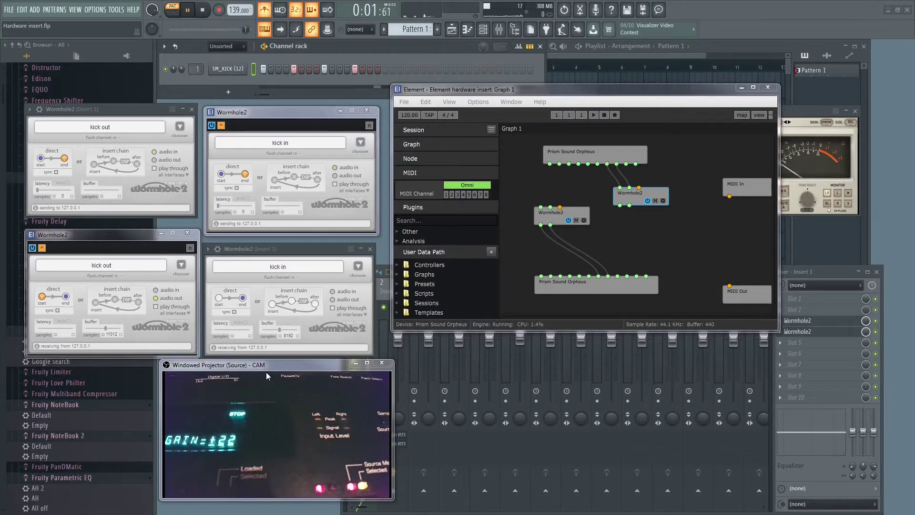
- Move the camera window away from the mixer so the Insert 1 and Insert 2 tracks are uncovered
left_click_drag(290, 365, 240, 366)
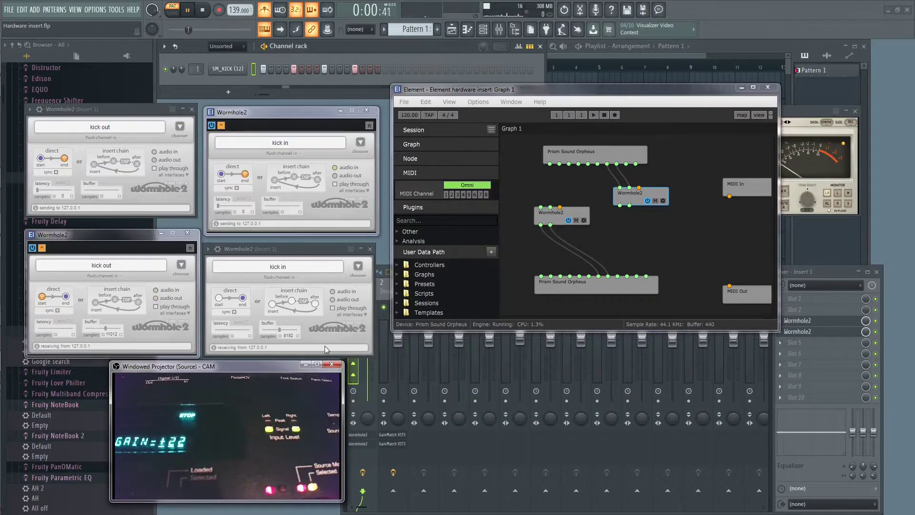
left_click_drag(267, 367, 246, 372)
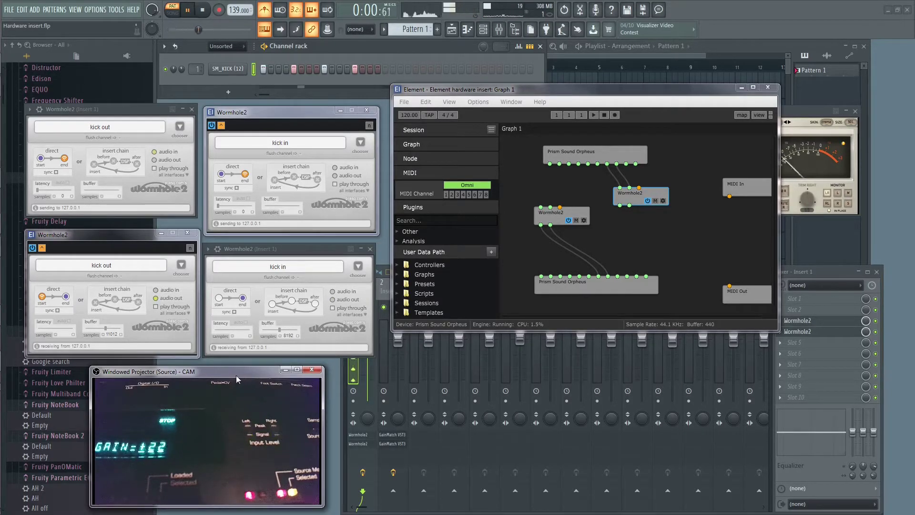
left_click_drag(234, 374, 242, 374)
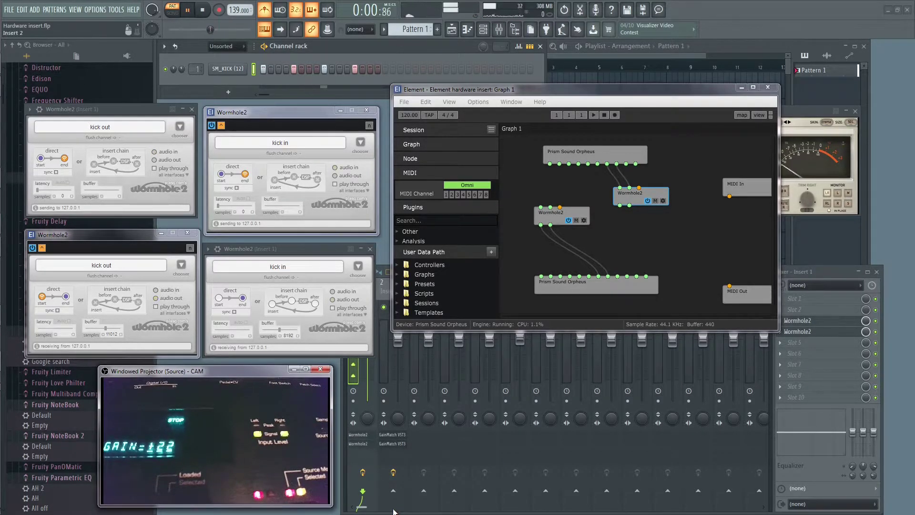
- Compare the kick with Insert 1's effect slots bypassed and enabled, shifting the camera window slightly
left_click(364, 476)
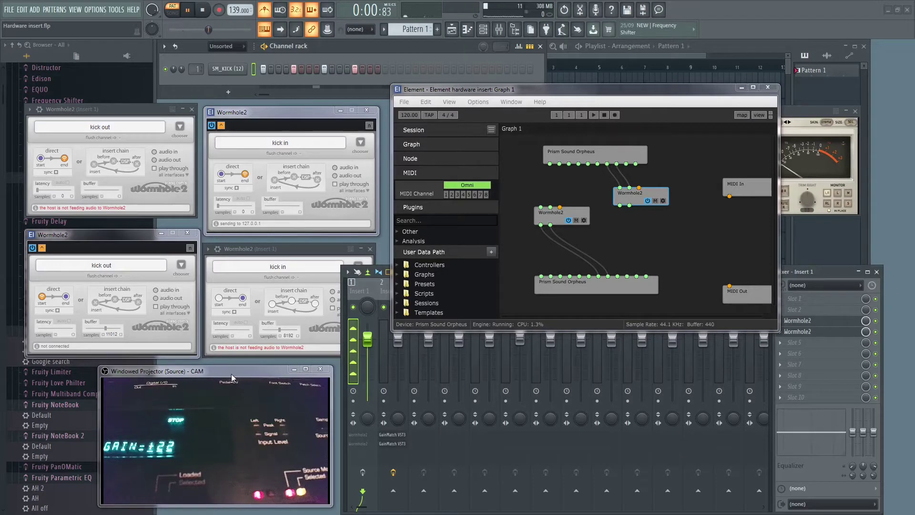
left_click_drag(231, 374, 229, 371)
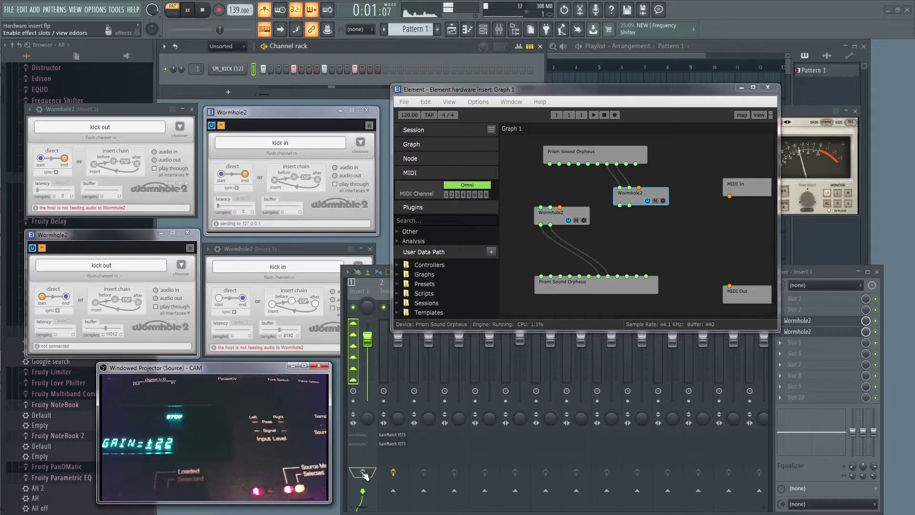
left_click(364, 473)
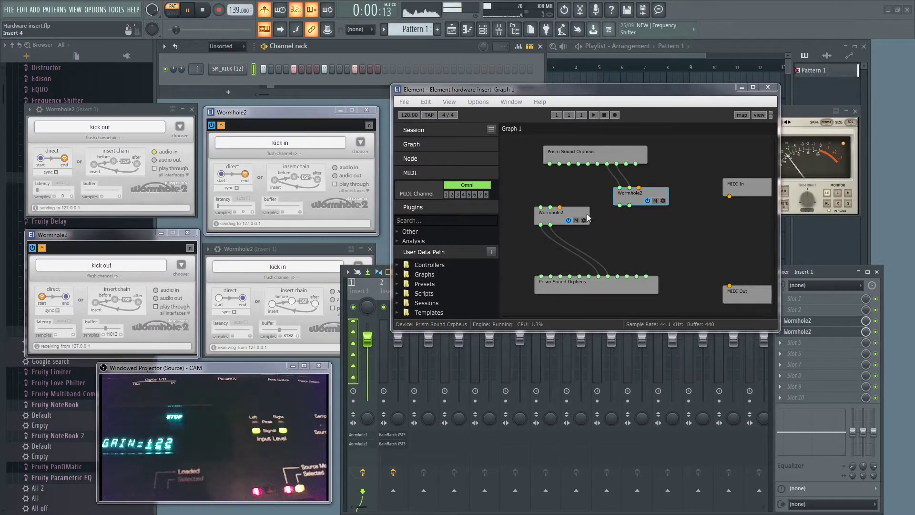
- Get the Element window out of the mixer's way and copy GainMatch from Insert 2 to Insert 1's first effect slot
left_click_drag(526, 95, 756, 187)
left_click(402, 321)
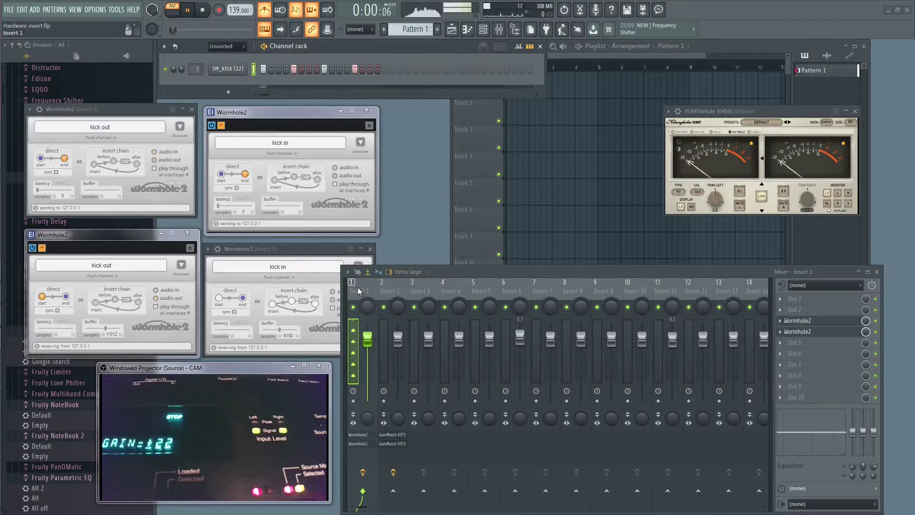
left_click(387, 317)
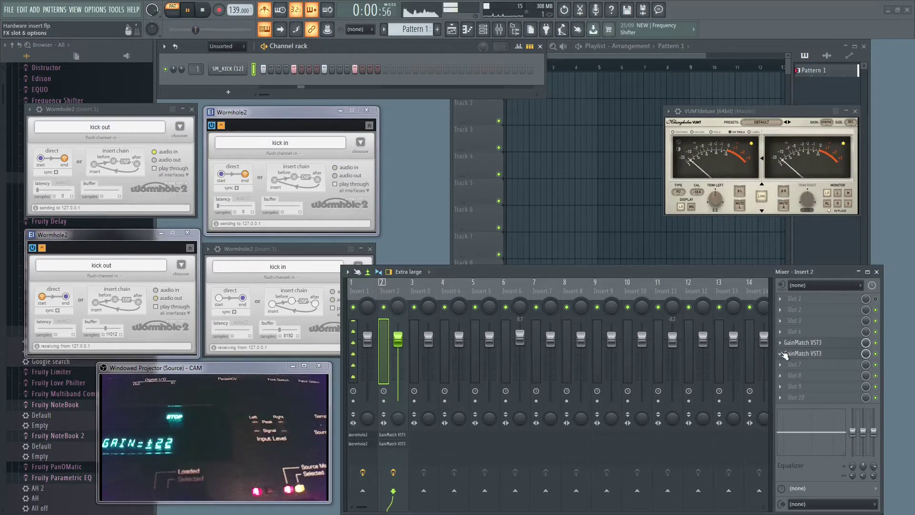
left_click(783, 350)
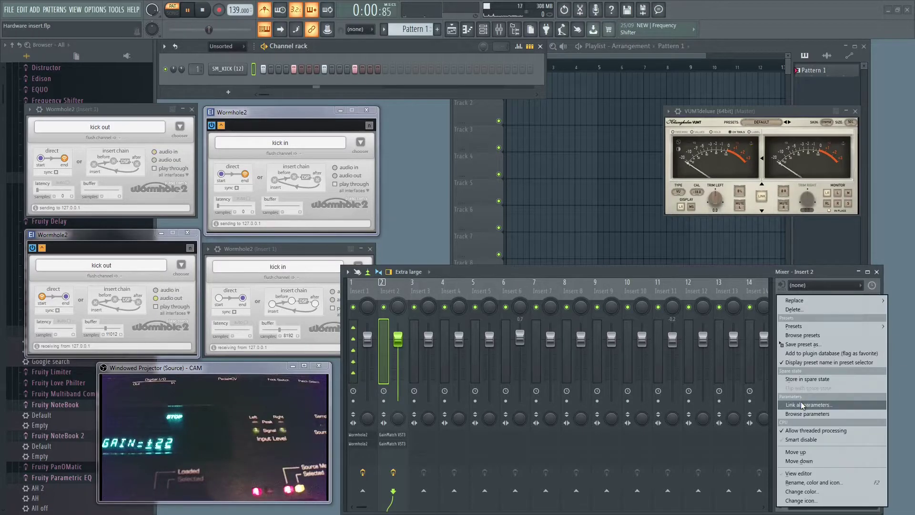
left_click_drag(805, 347, 356, 284)
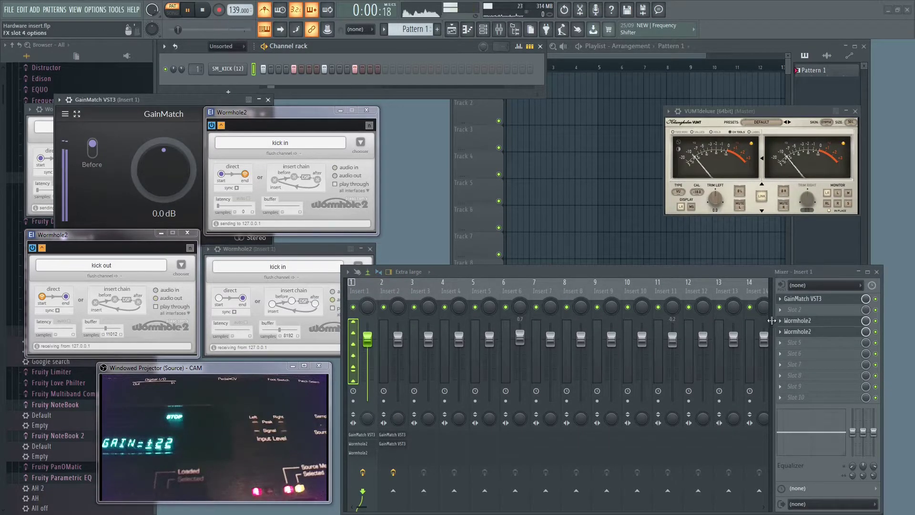
- Copy GainMatch from Insert 1's first slot to slot 7 as the After instance and place its editor over the mixer
left_click(780, 298)
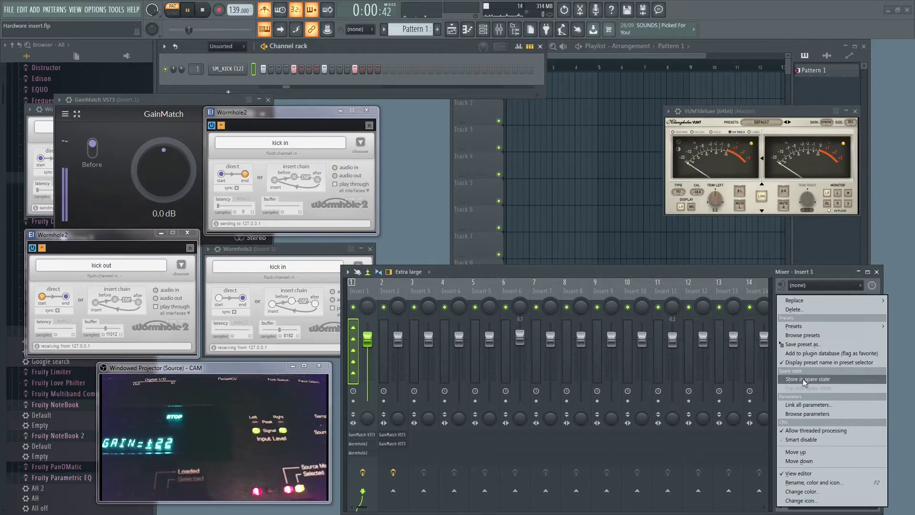
left_click_drag(801, 345, 799, 366)
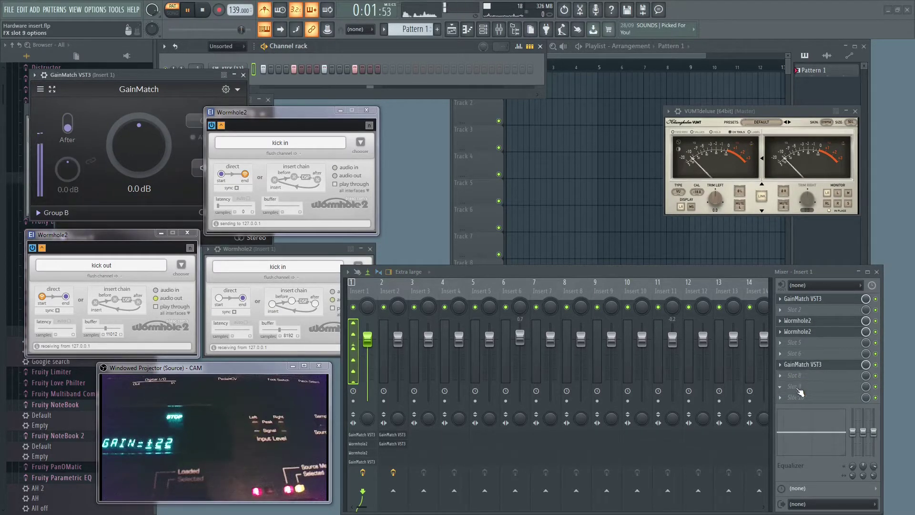
left_click_drag(132, 75, 503, 327)
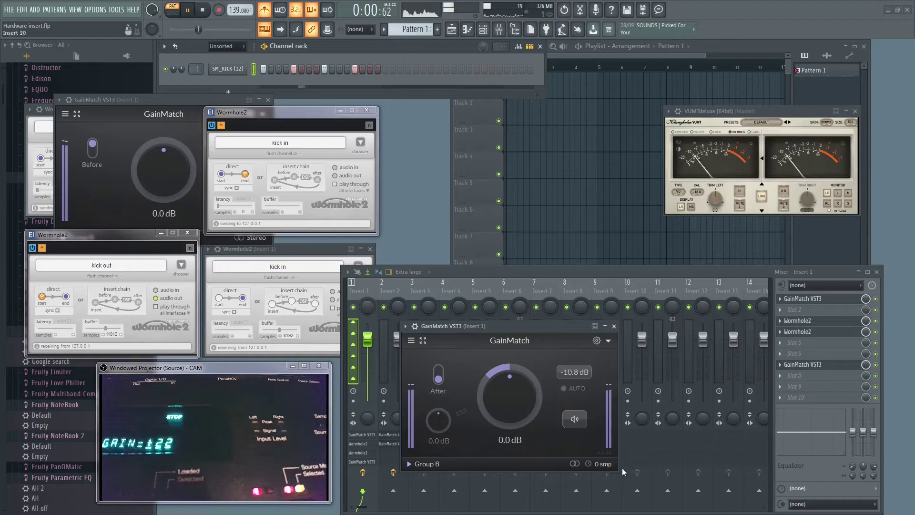
left_click_drag(488, 323, 491, 322)
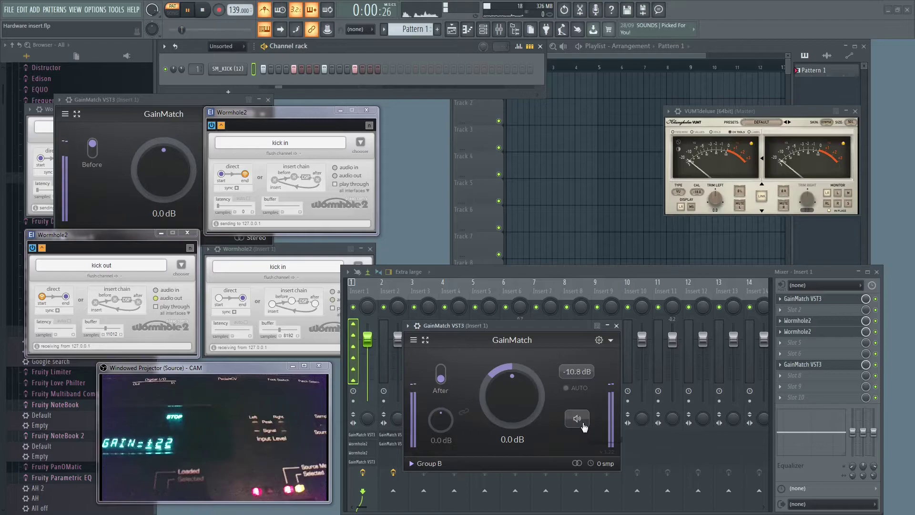
- Audition the unprocessed kick with Listen before in the After GainMatch, and match its gain at 10.8 dB
left_click(579, 422)
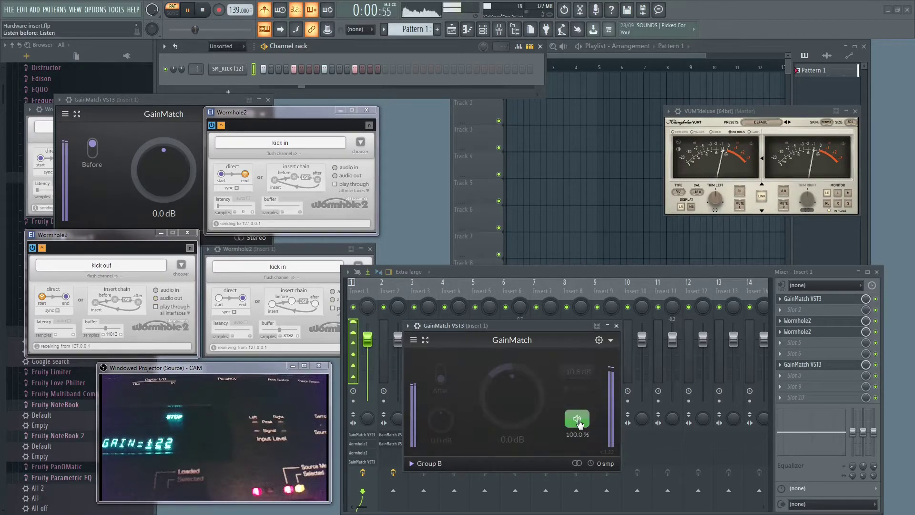
left_click(579, 422)
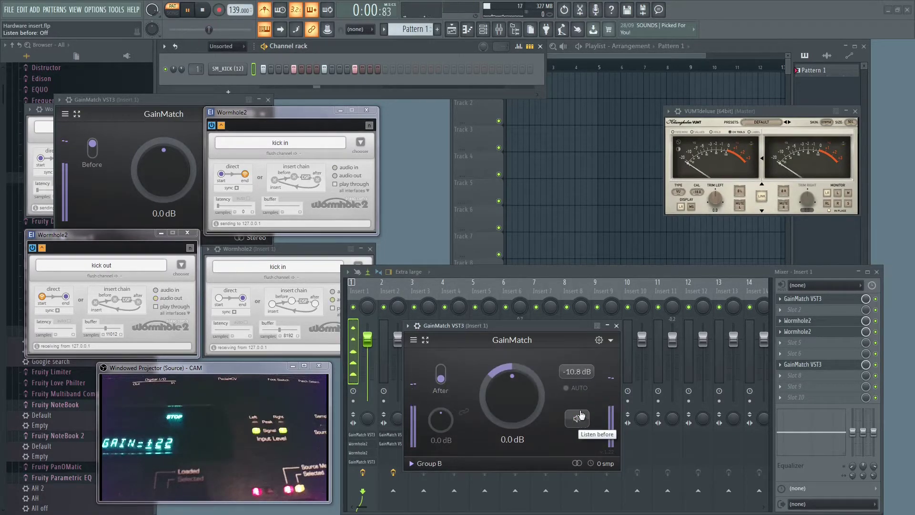
left_click(577, 371)
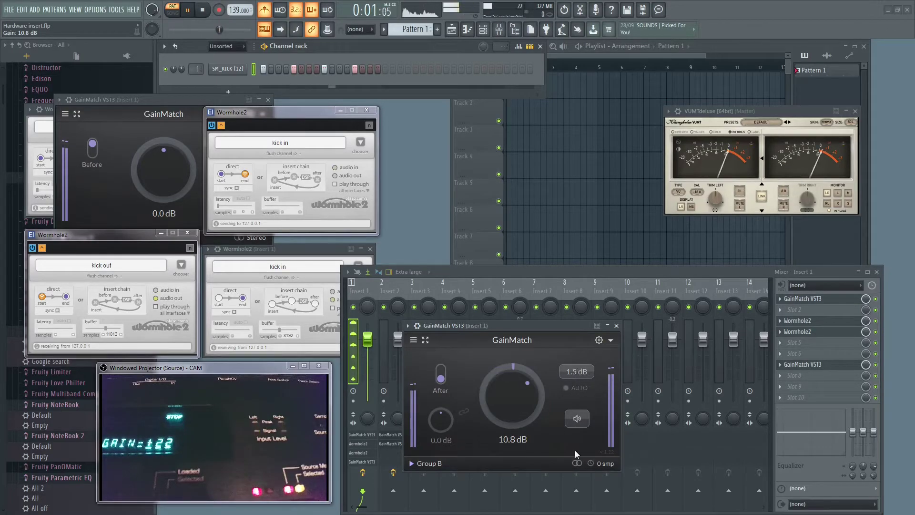
- Compare the matched kick with the unprocessed one twice using Listen before, rematching the gain to 10.7 dB in between
left_click(577, 422)
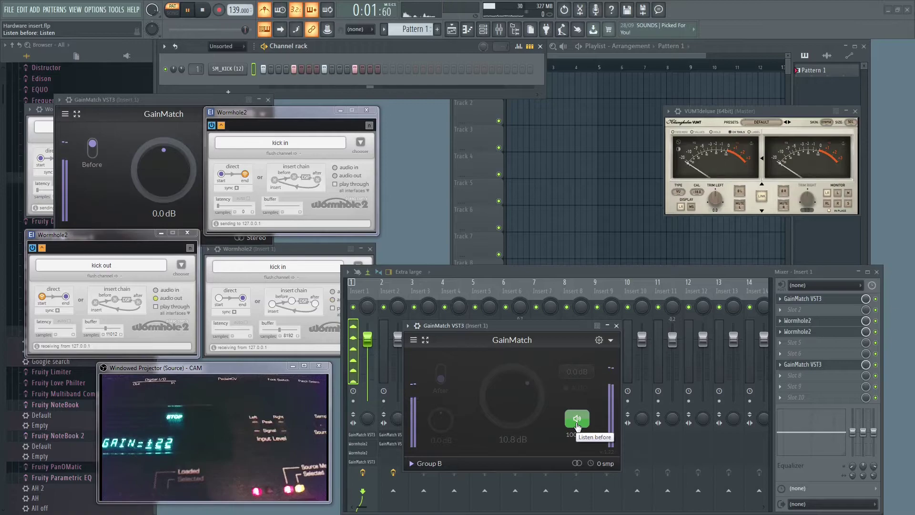
left_click(576, 422)
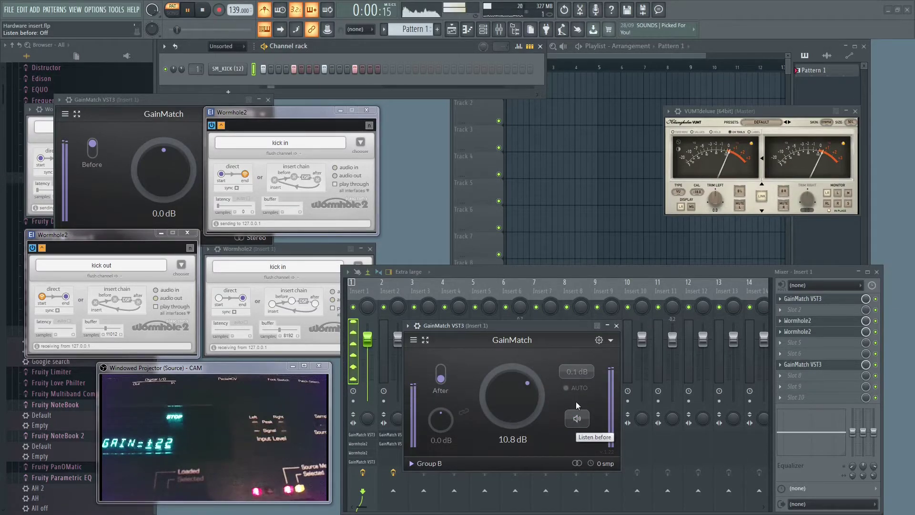
left_click(578, 422)
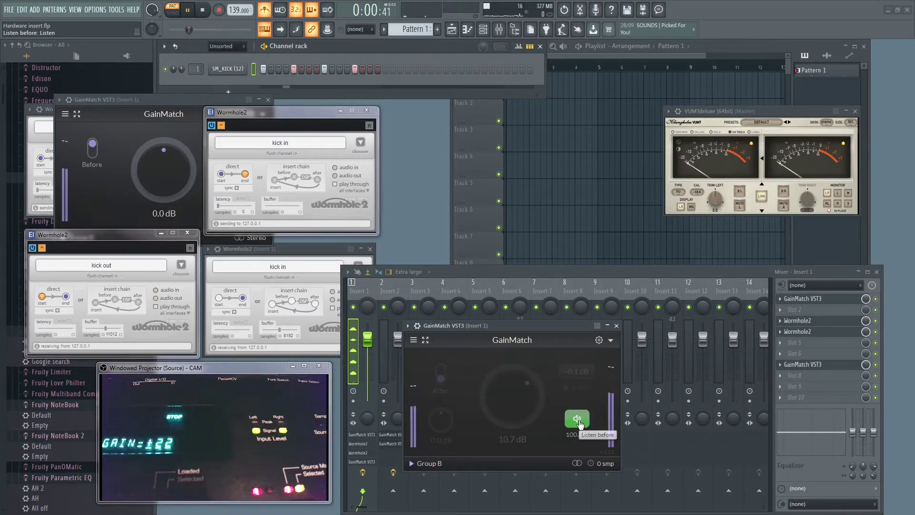
left_click(578, 422)
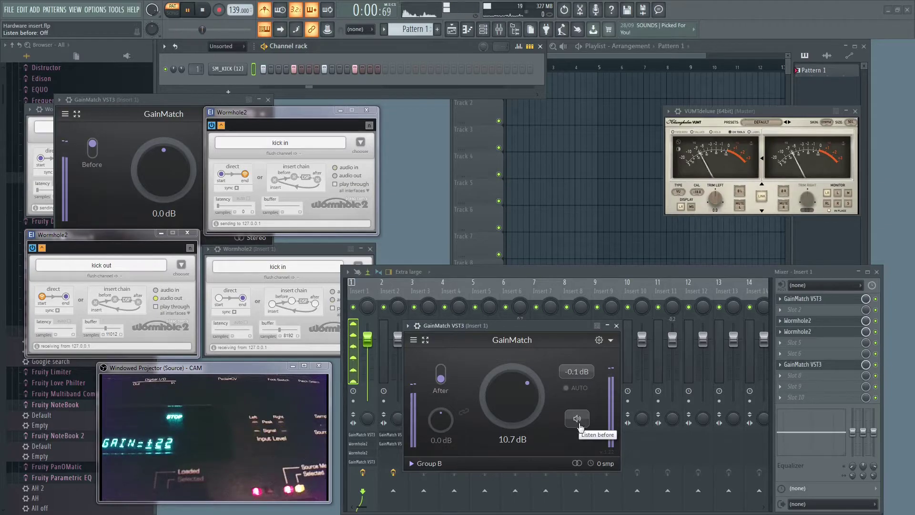
- Set the After GainMatch to report its delay as latency to the host and run its delay detection
left_click_drag(500, 326, 506, 289)
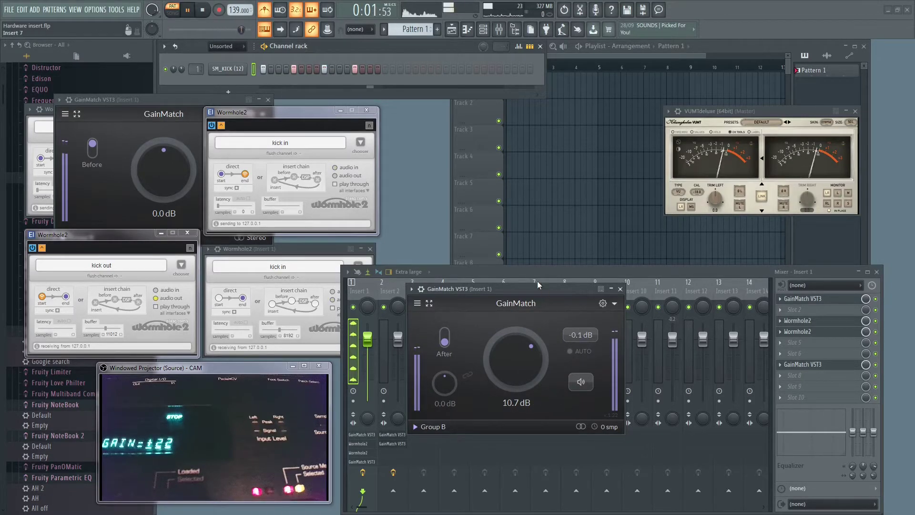
left_click_drag(519, 290, 503, 278)
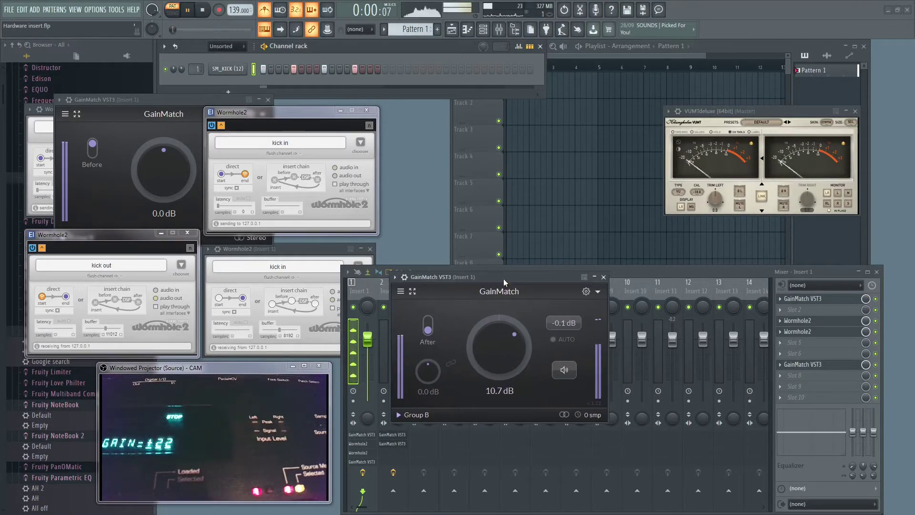
right_click(579, 419)
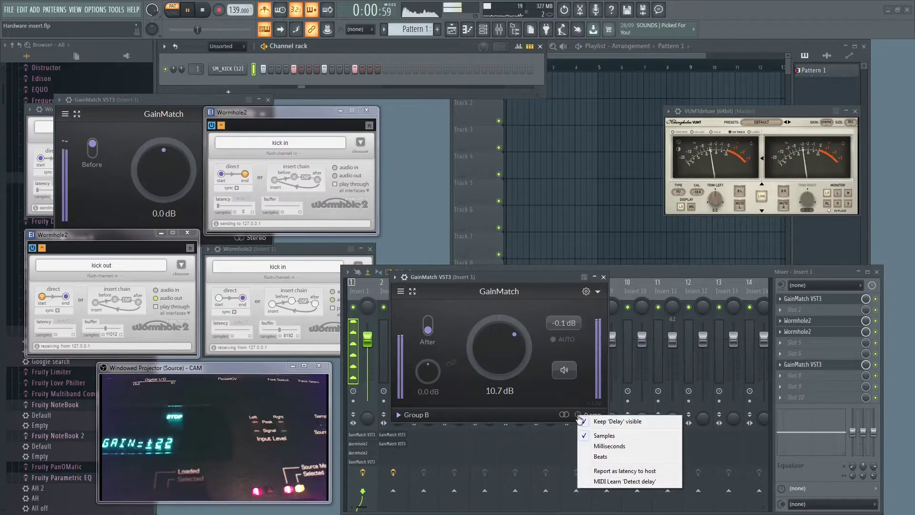
left_click(605, 472)
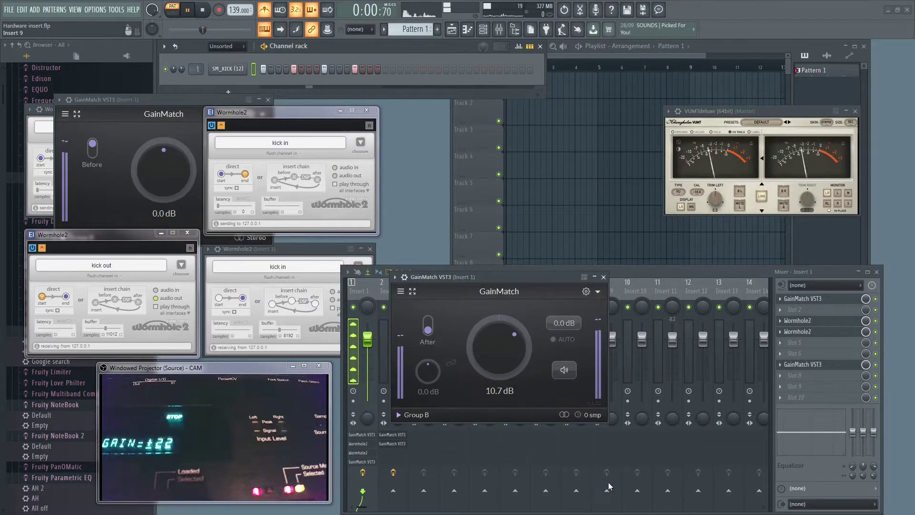
left_click(579, 415)
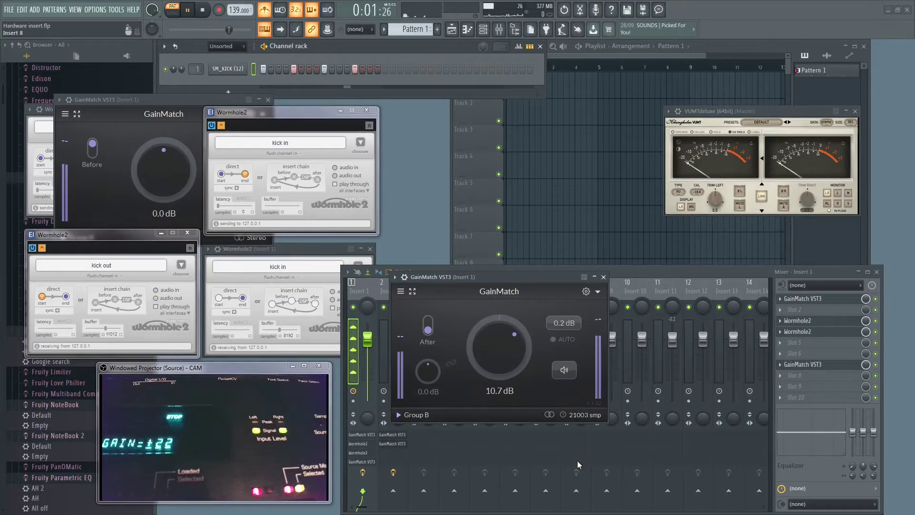
- Compare the delay-compensated kick with the unprocessed signal using Listen before, and review GainMatch's delay and latency options
left_click(562, 371)
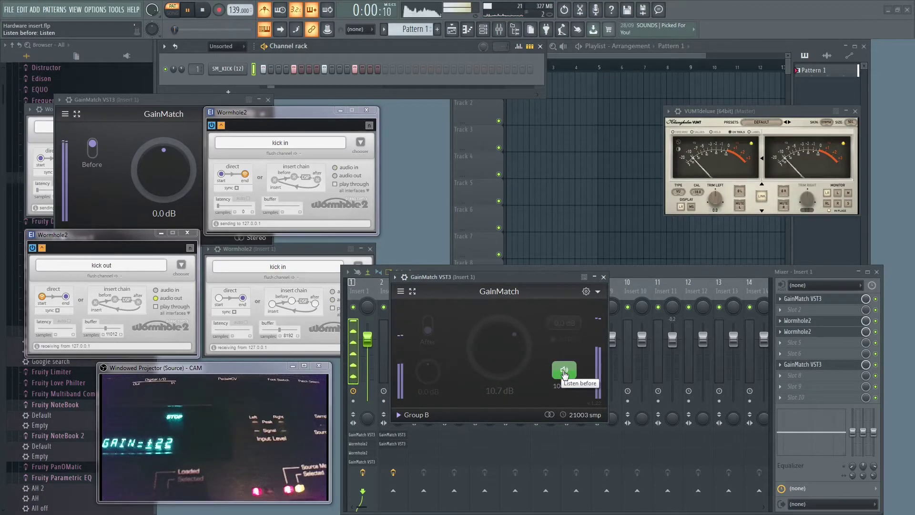
left_click(564, 372)
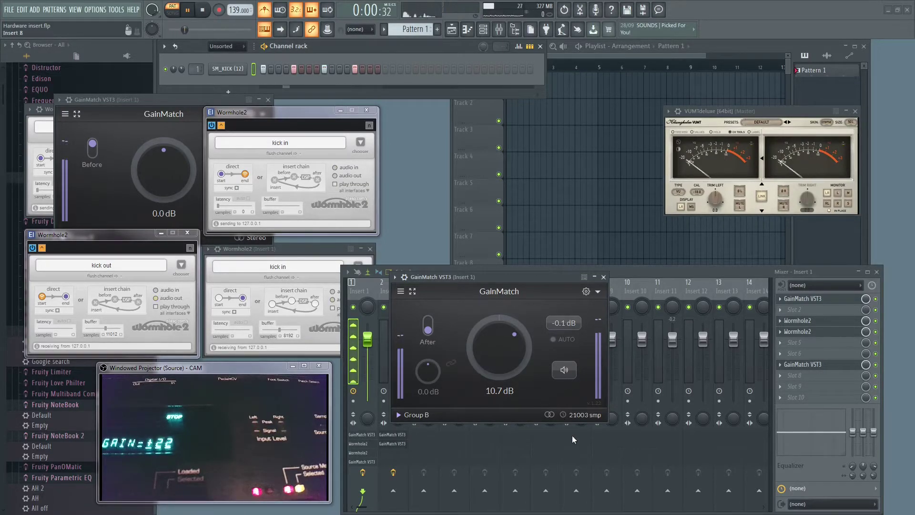
mouse_move(580, 414)
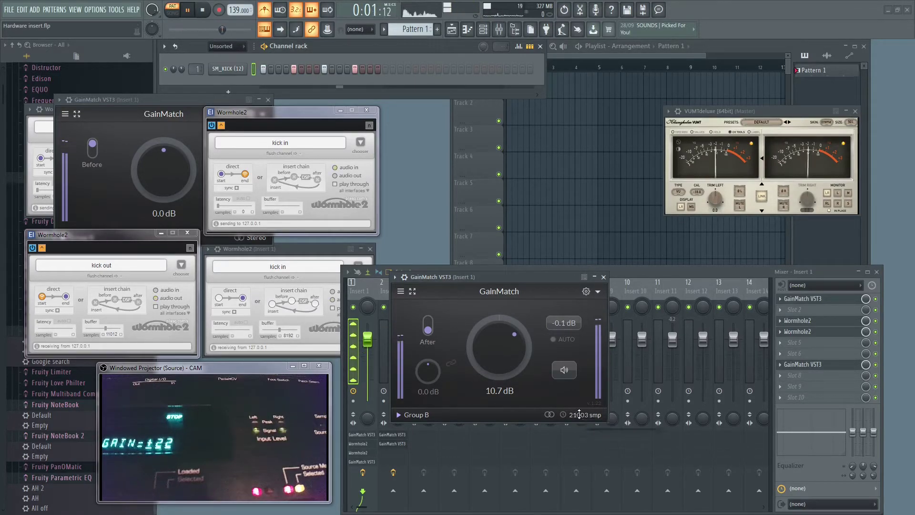
right_click(565, 417)
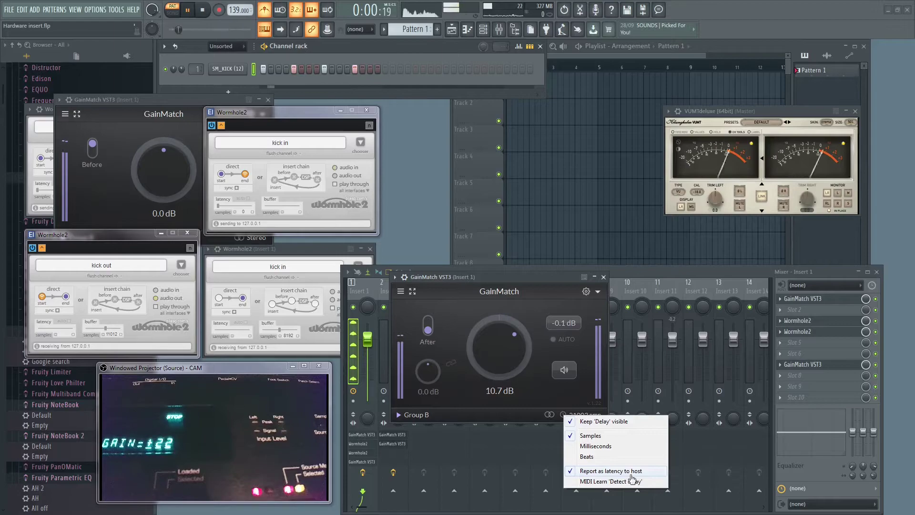
left_click(563, 407)
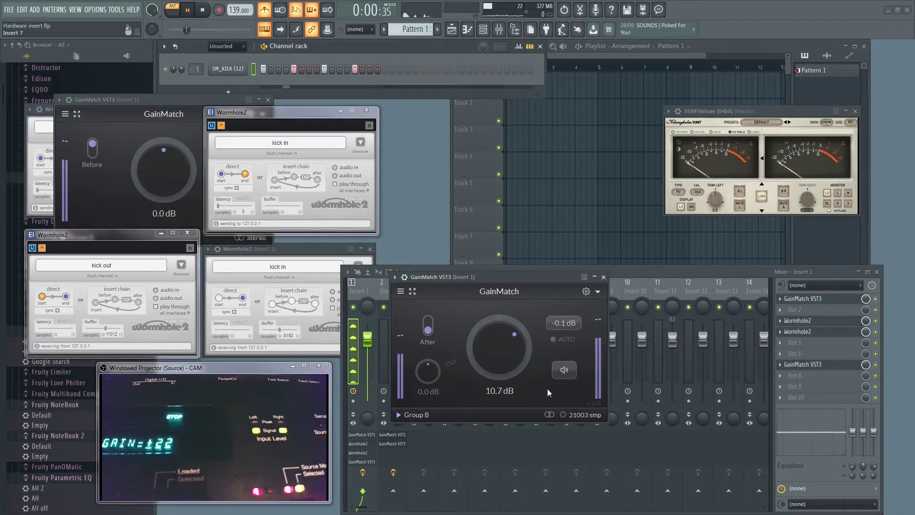
- Compare the kick with both Wormhole2 slots on Insert 1 bypassed and enabled, leaving both enabled
left_click_drag(483, 281, 496, 313)
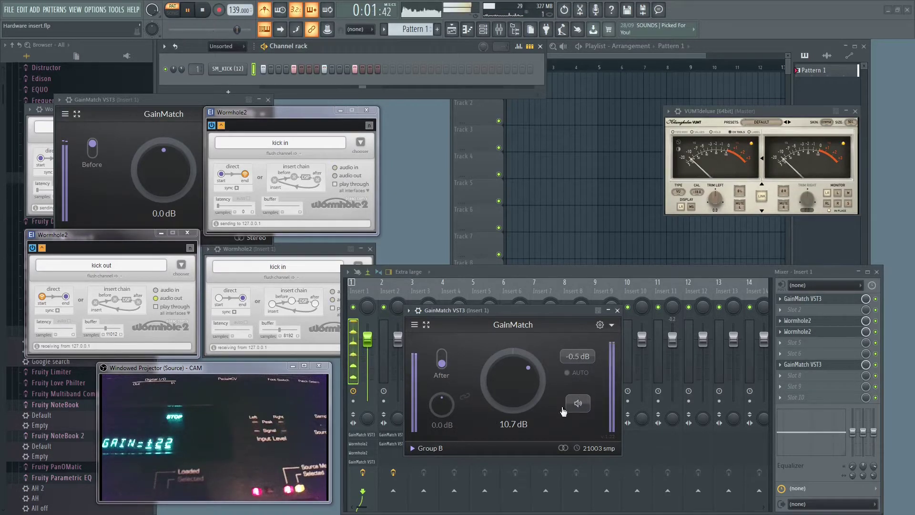
left_click(876, 321)
left_click(876, 331)
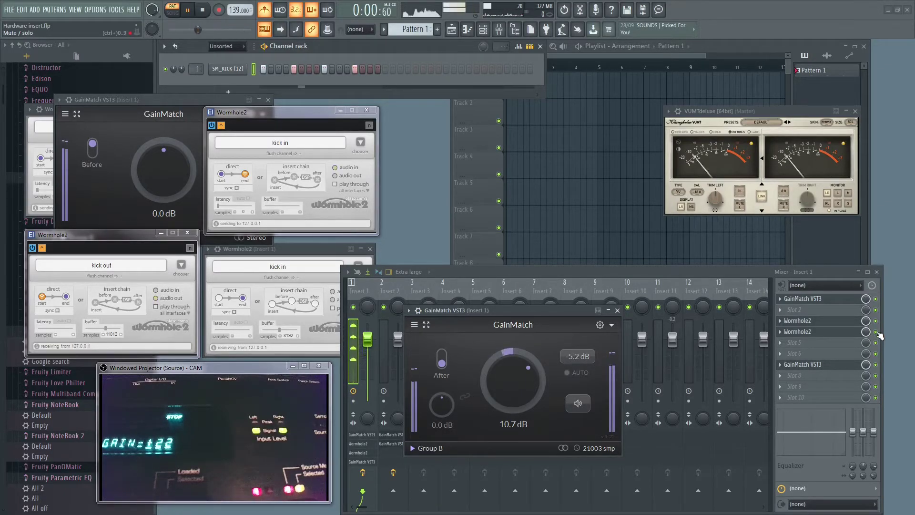
left_click(876, 331)
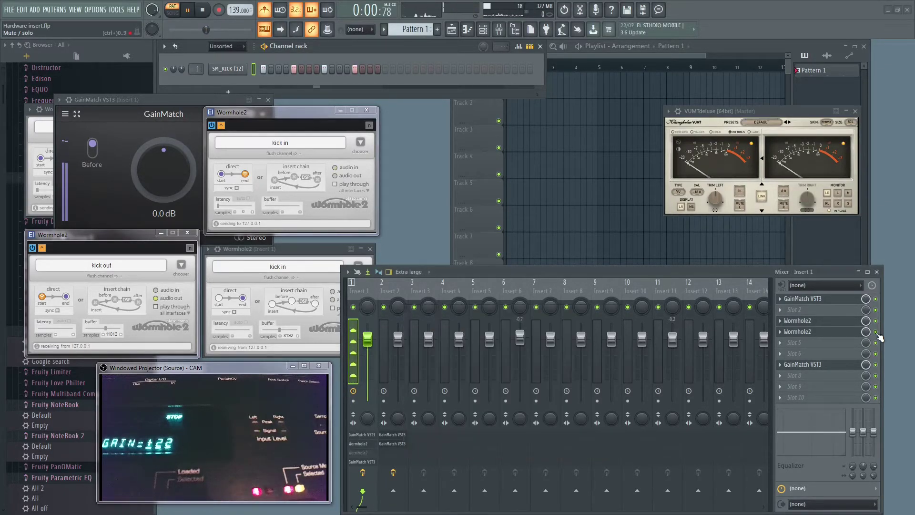
left_click(876, 321)
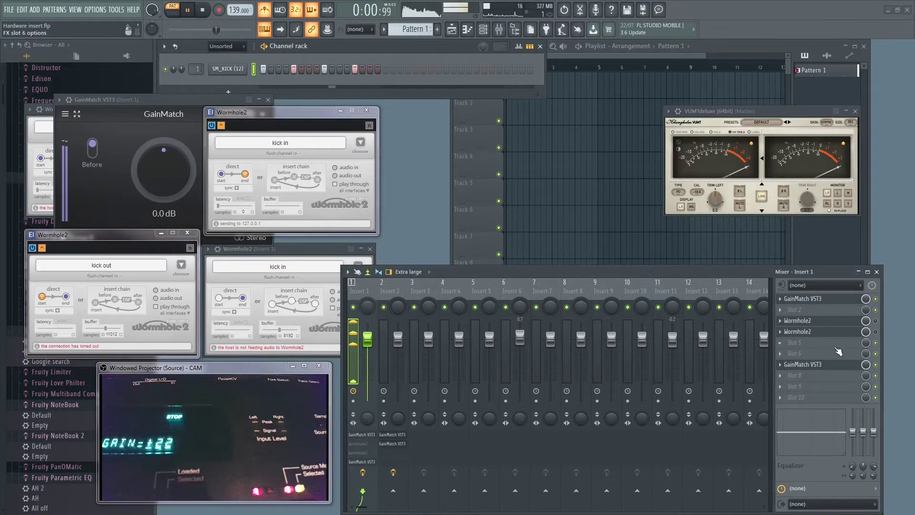
left_click(876, 332)
left_click(876, 321)
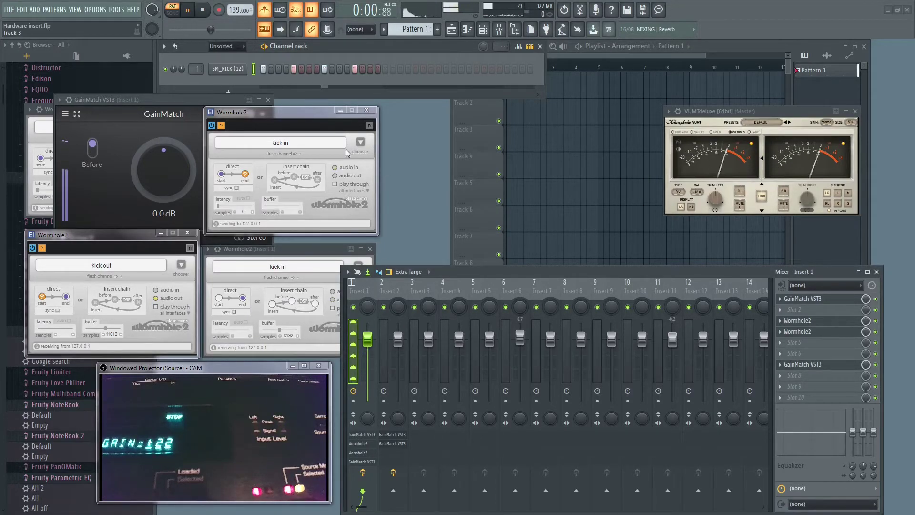
- Change the audio device from FL Studio ASIO to Prism Sound Orpheus in the audio settings, and close them
left_click(119, 12)
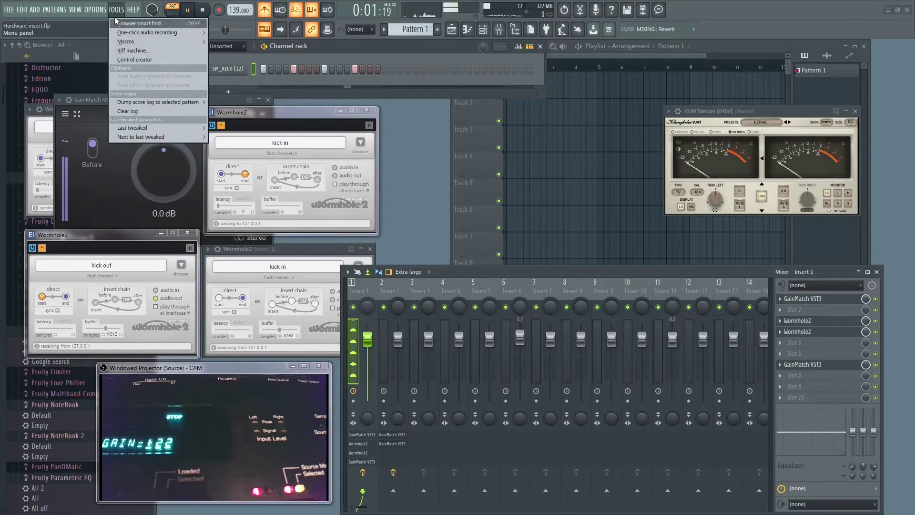
mouse_move(95, 10)
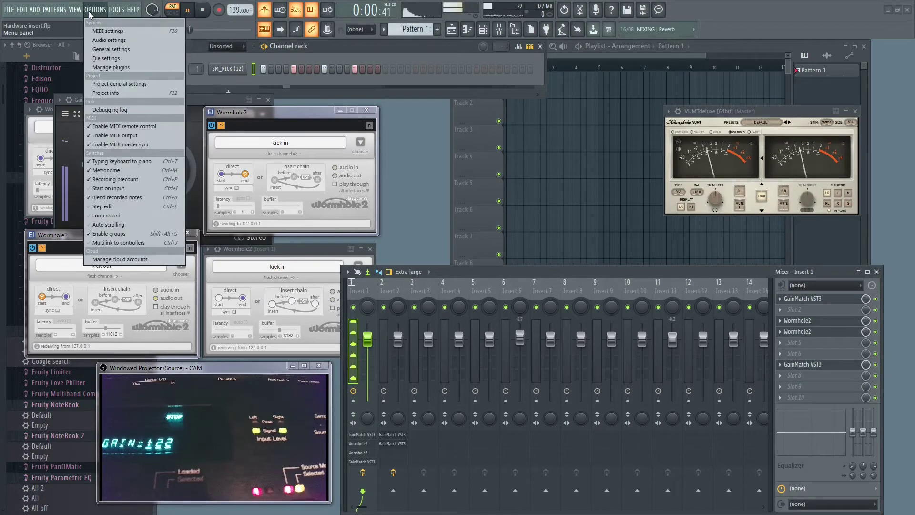
left_click(109, 40)
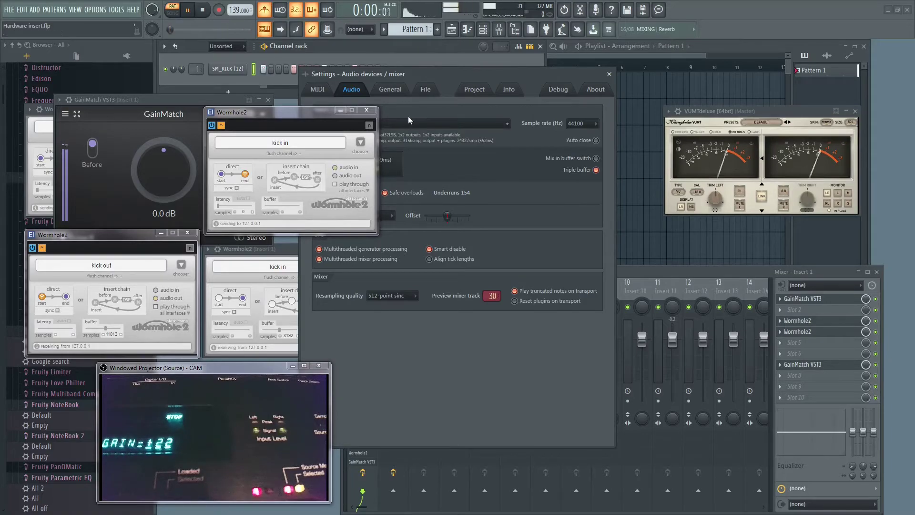
left_click_drag(447, 76, 520, 81)
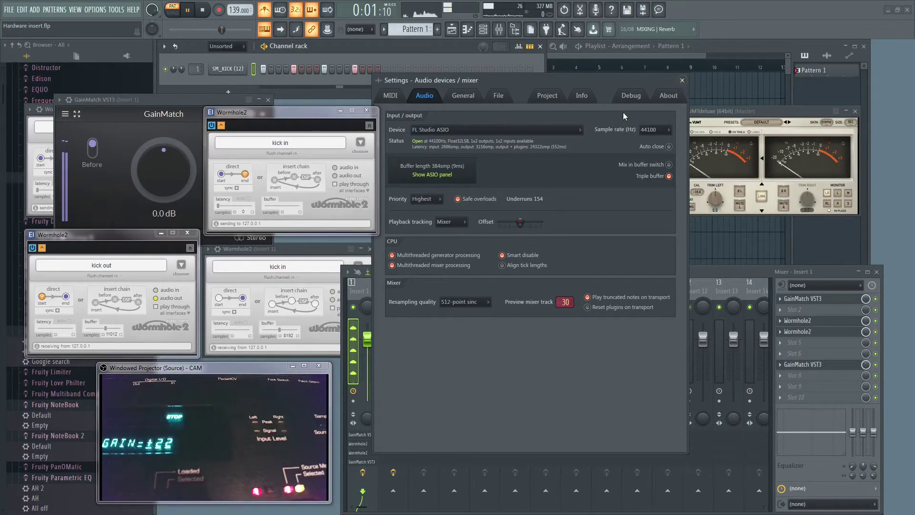
left_click(497, 130)
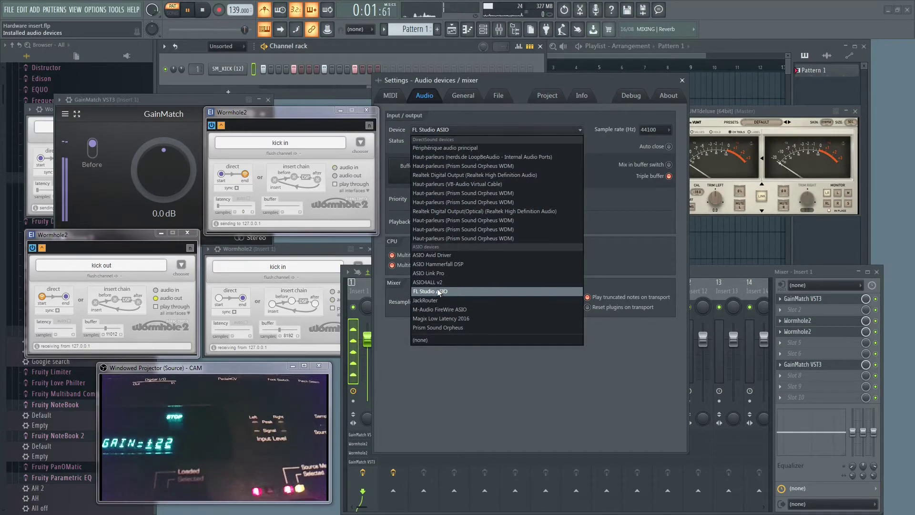
left_click(442, 328)
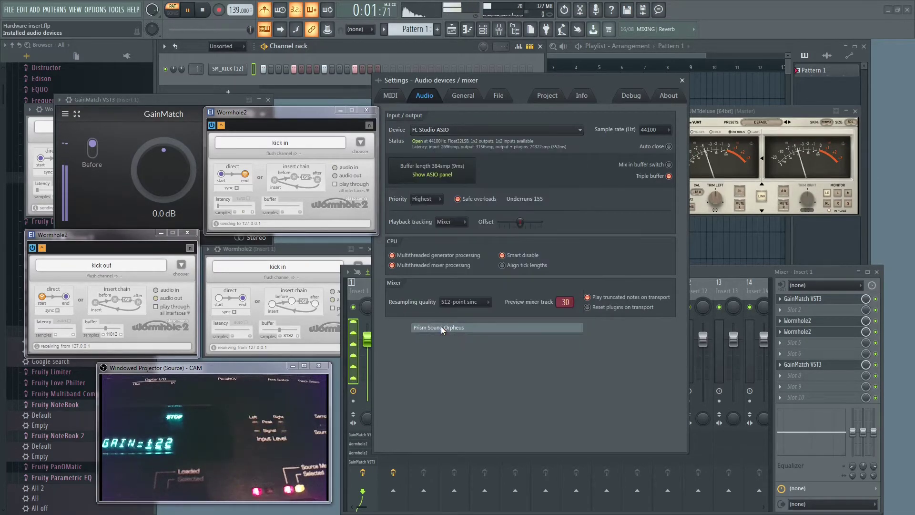
left_click(682, 80)
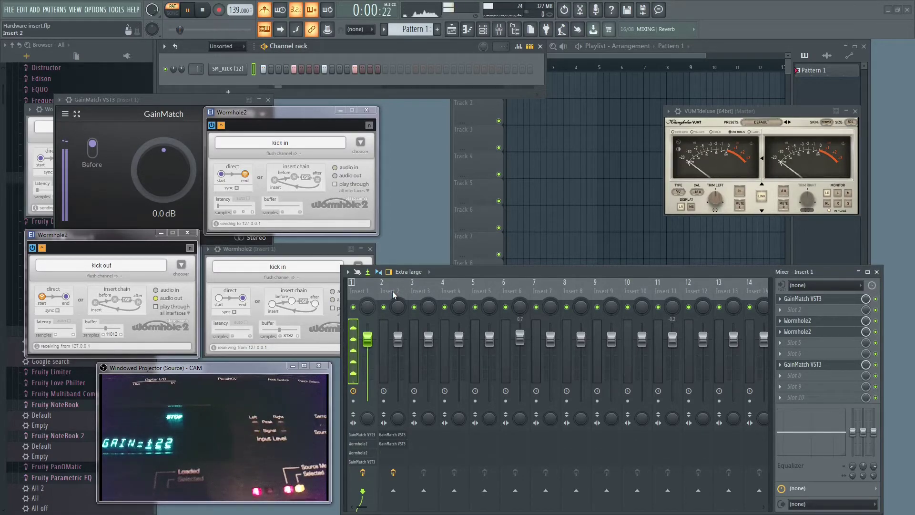
- Clear the channel names of the two Element-hosted Wormhole2 instances to disconnect them, and close their windows
left_click(310, 144)
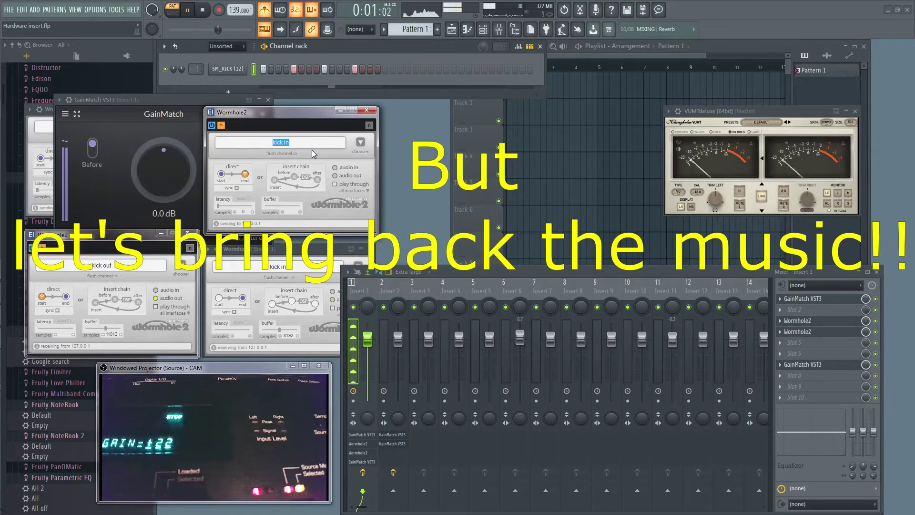
key("BackSpace")
key("Return")
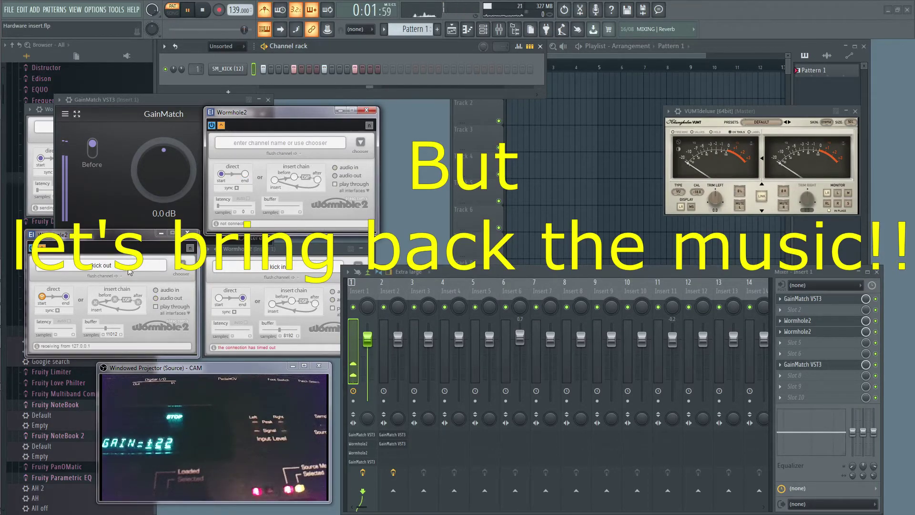
key("Return")
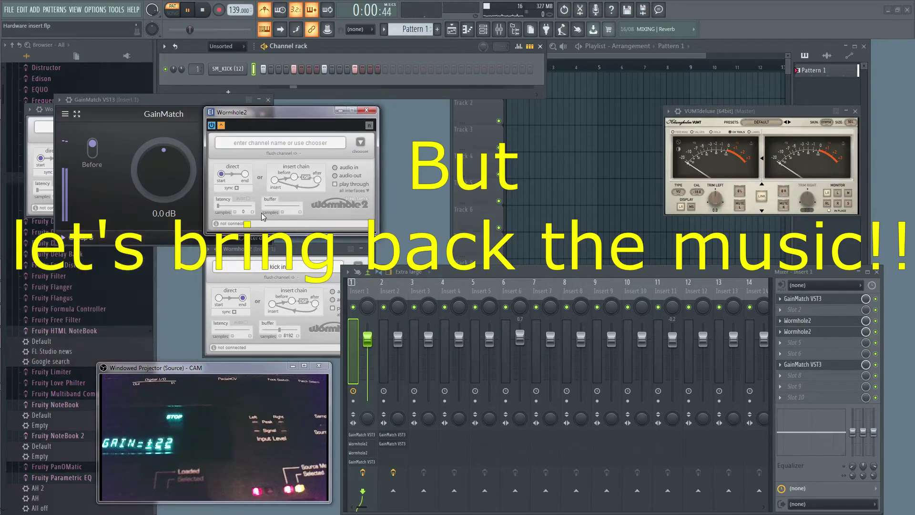
left_click(367, 111)
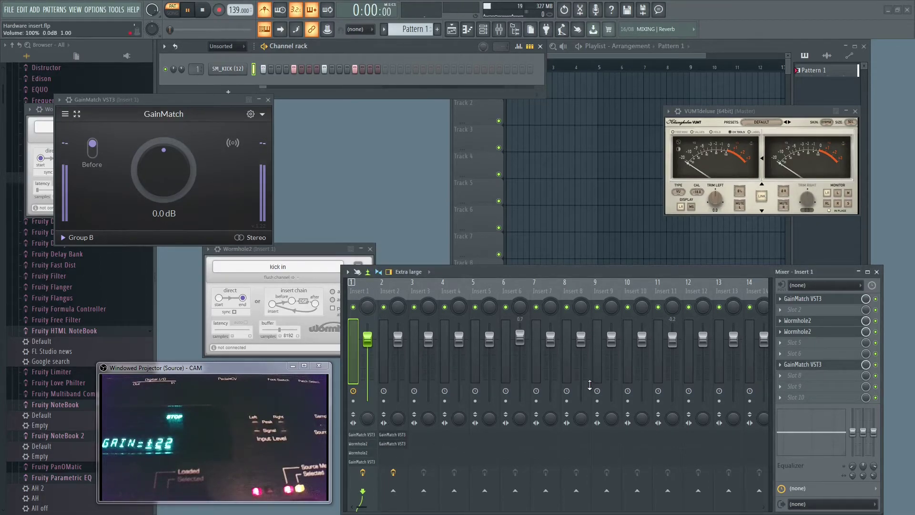
- Copy the kick out Wormhole2 from Insert 1's third slot to Insert 3 and remove Insert 3's routing to SUBMIX
left_click(781, 323)
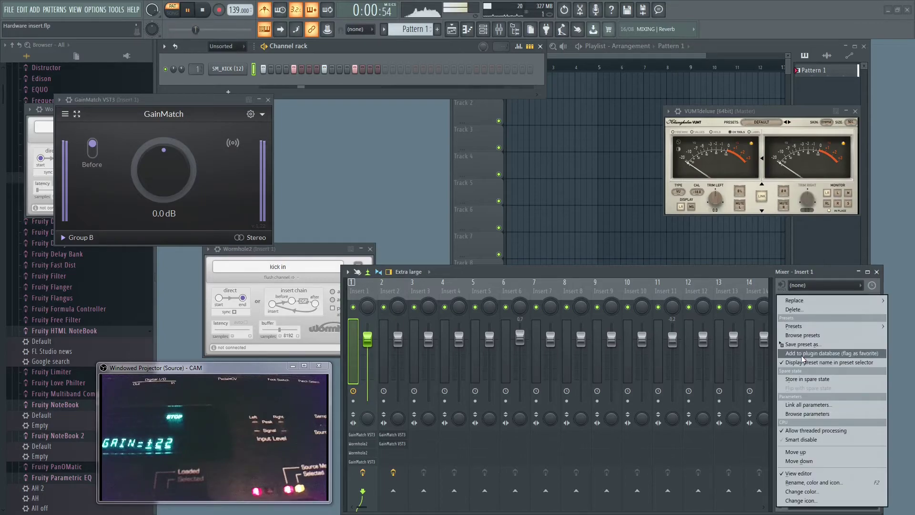
left_click_drag(800, 348, 418, 284)
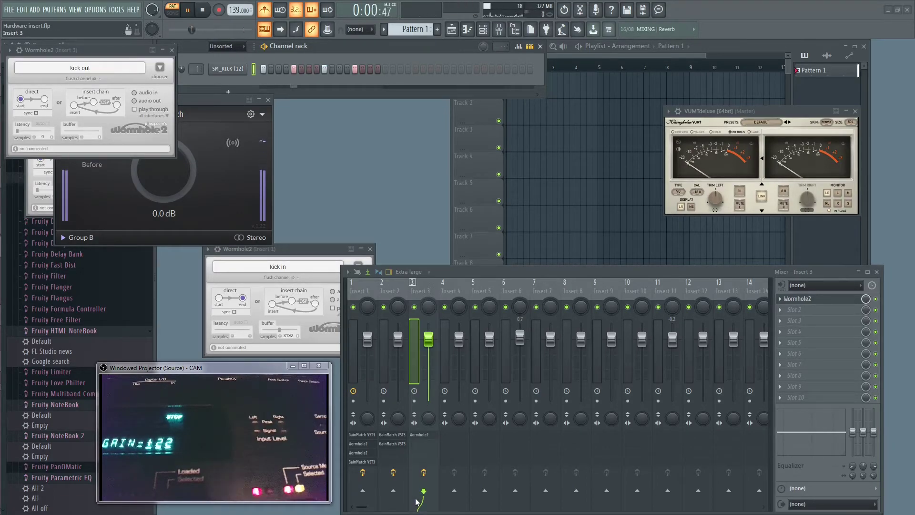
scroll(381, 496, "up", 2)
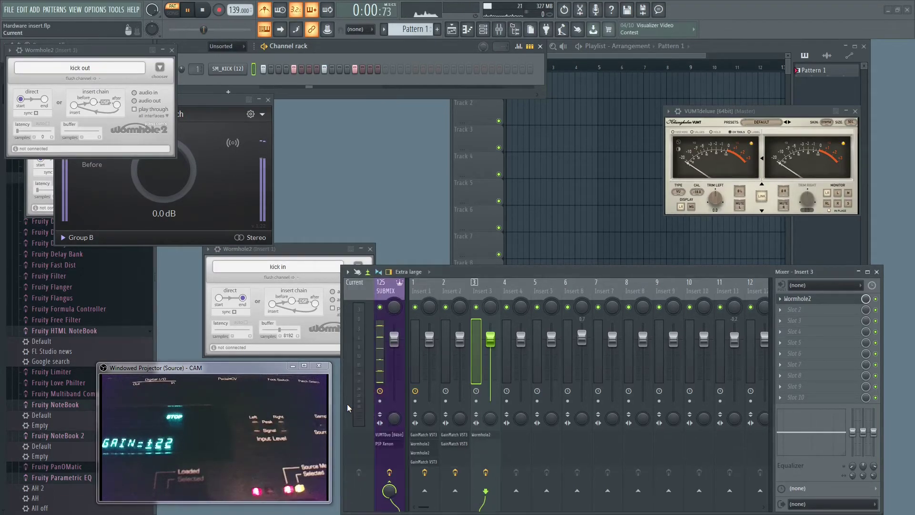
left_click(395, 484)
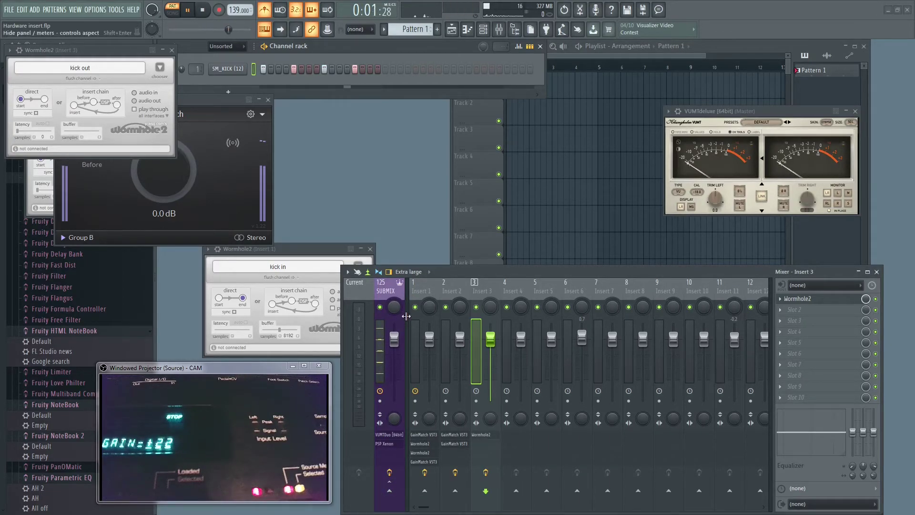
scroll(406, 316, "down", 2)
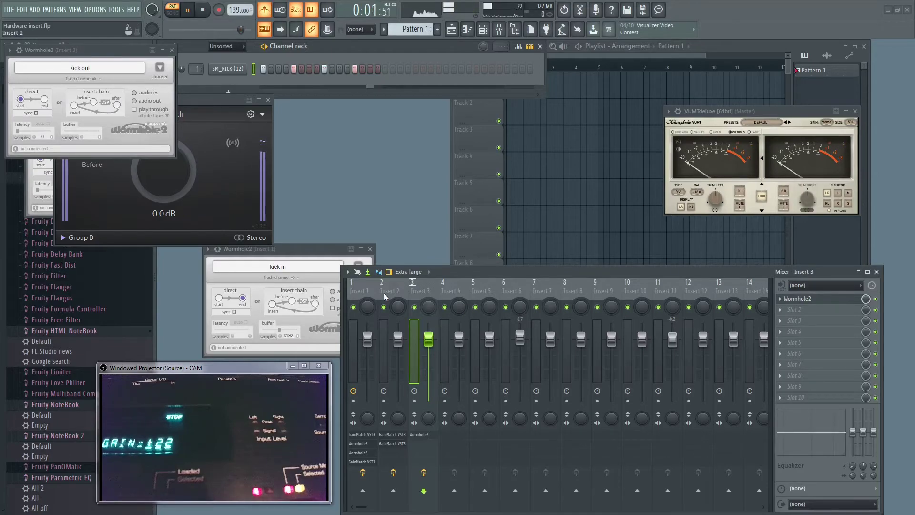
- Copy Insert 3's Wormhole2 to Insert 4 and colour the Insert 4 track purple (#86478D)
left_click(781, 300)
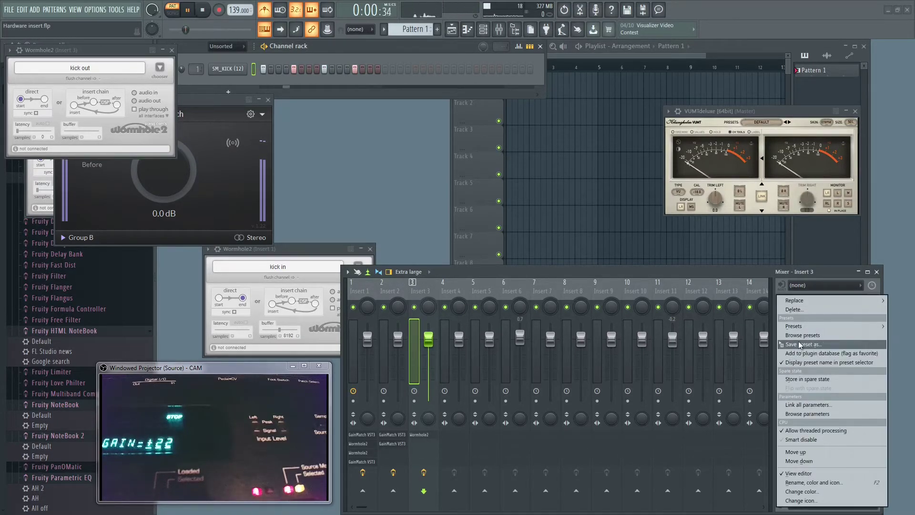
left_click_drag(797, 348, 448, 285)
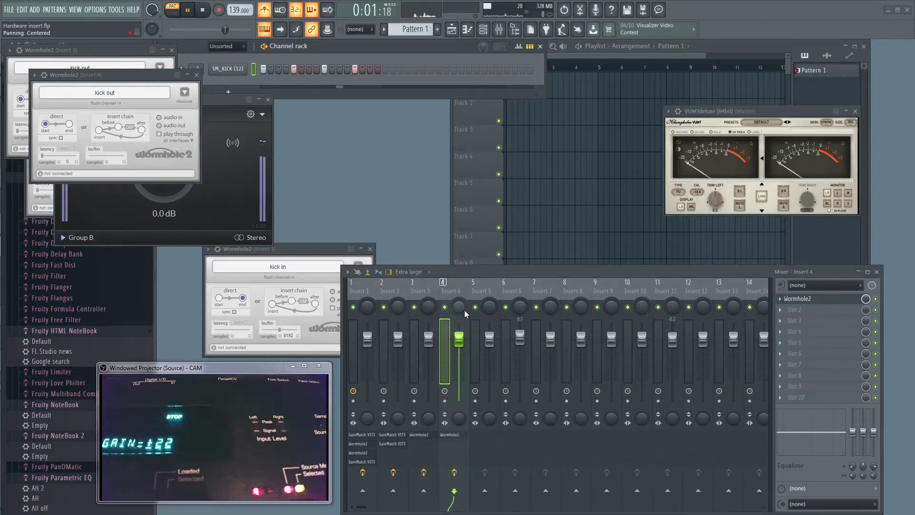
right_click(447, 291)
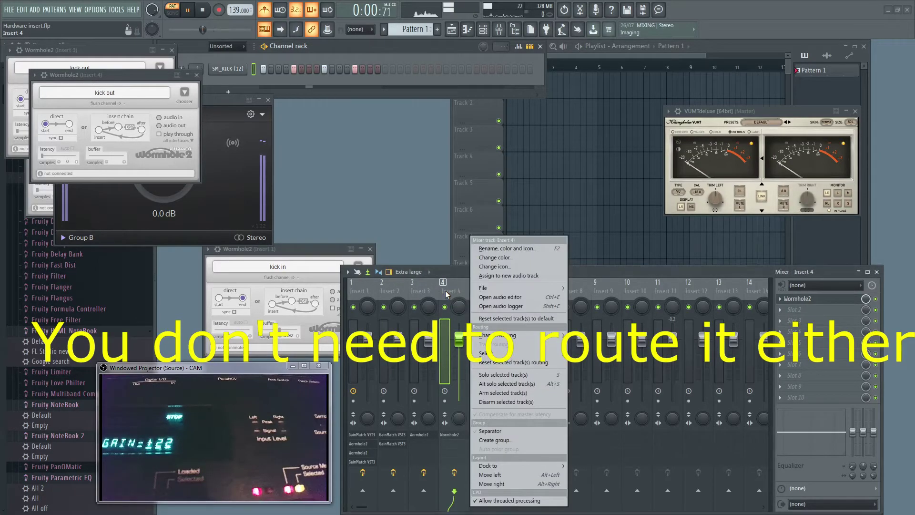
left_click(497, 257)
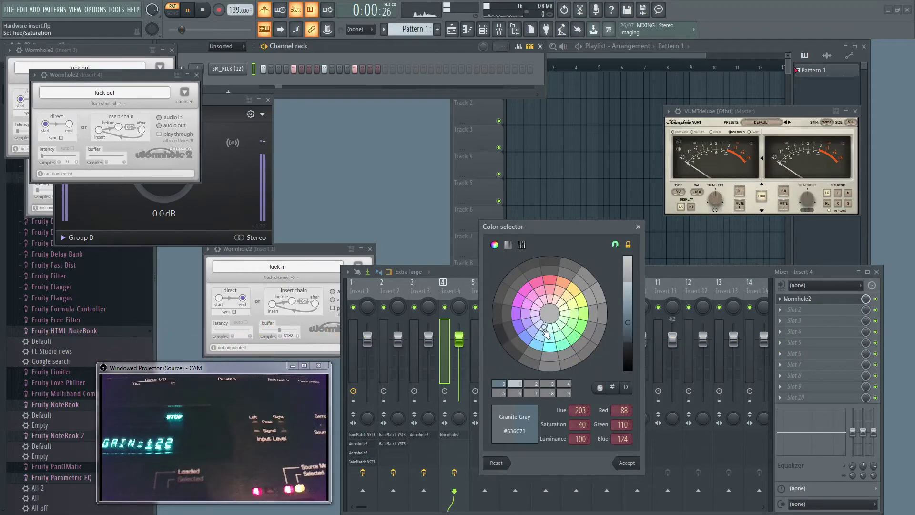
left_click(528, 306)
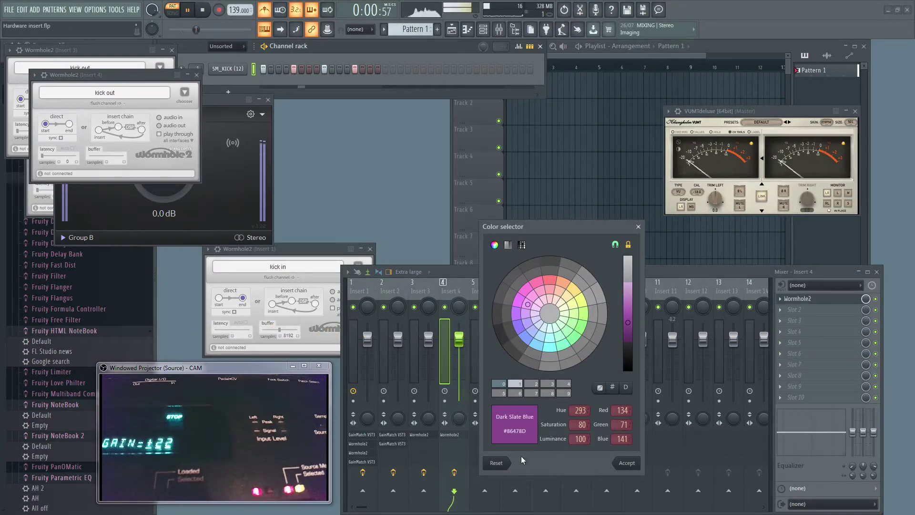
left_click(627, 464)
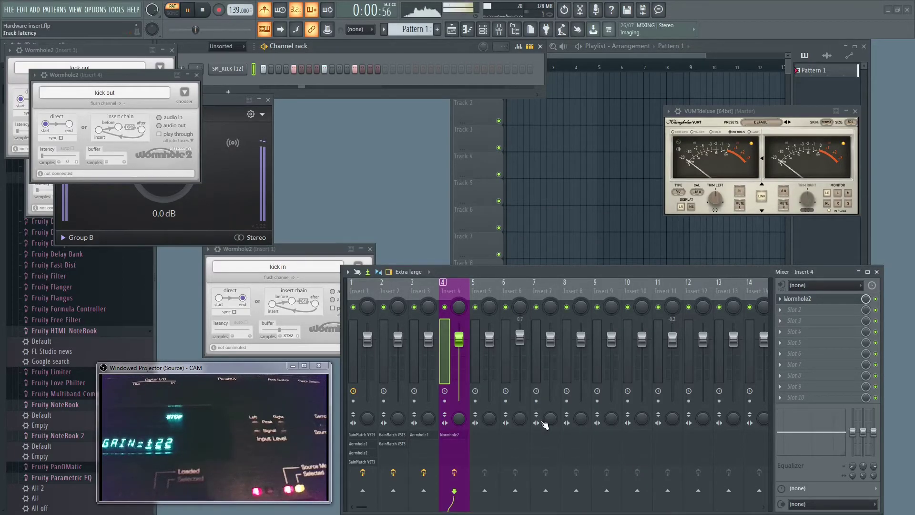
- Colour the Insert 3 track with the same previously used purple, #86478D
left_click(426, 296)
right_click(426, 295)
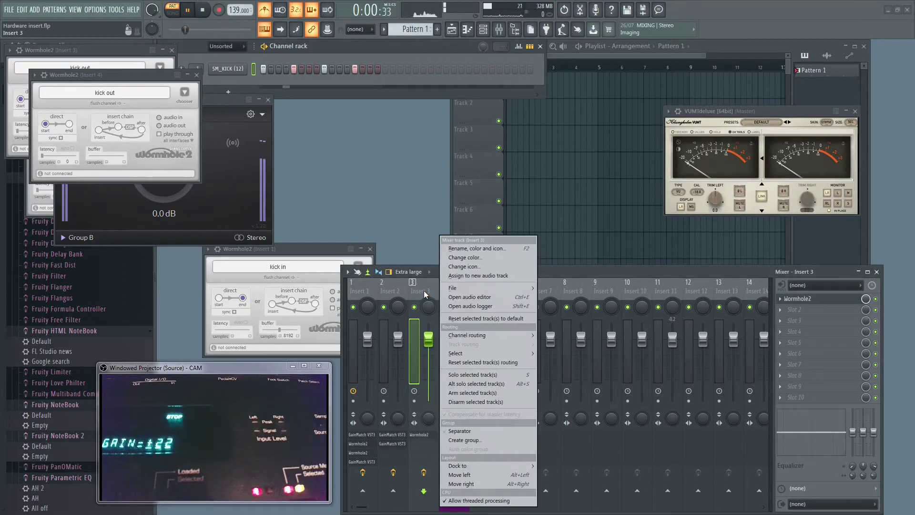
left_click(473, 260)
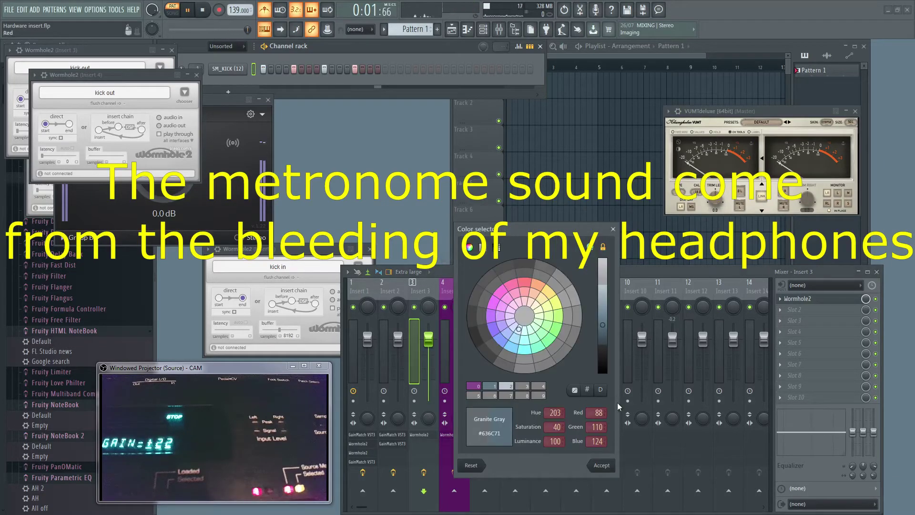
left_click(476, 386)
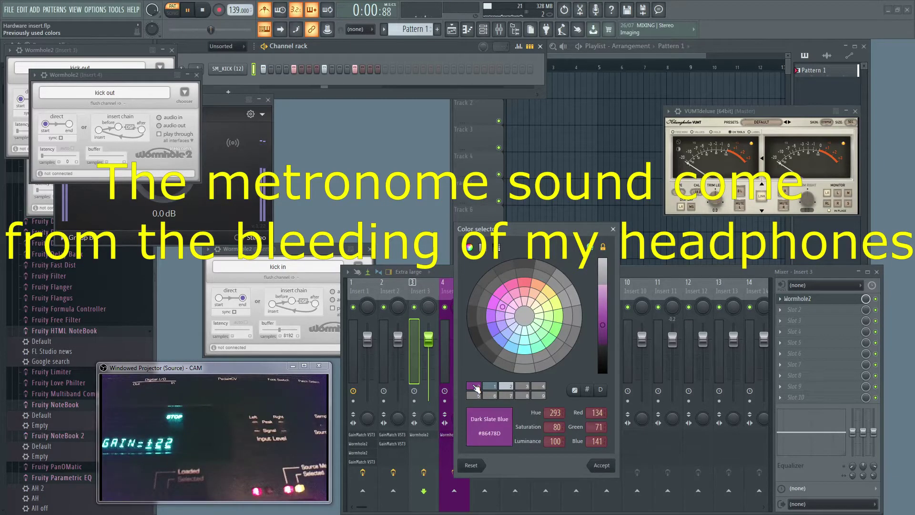
left_click(602, 466)
- Dock the Insert 4 and Insert 3 tracks to the right side of the mixer
right_click(450, 285)
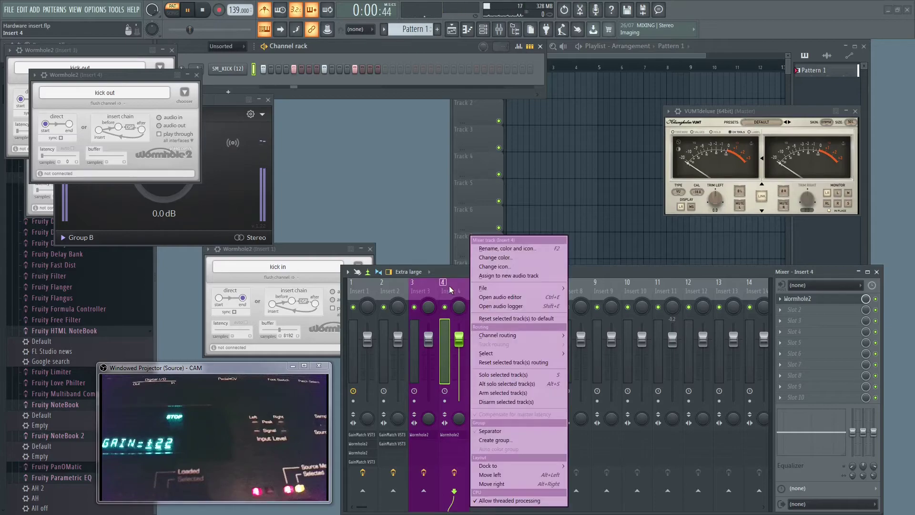
mouse_move(508, 465)
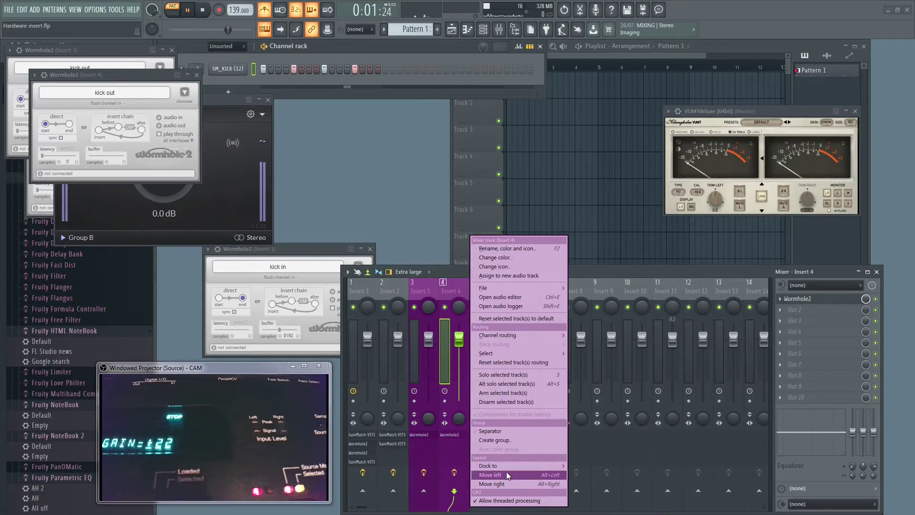
left_click(587, 486)
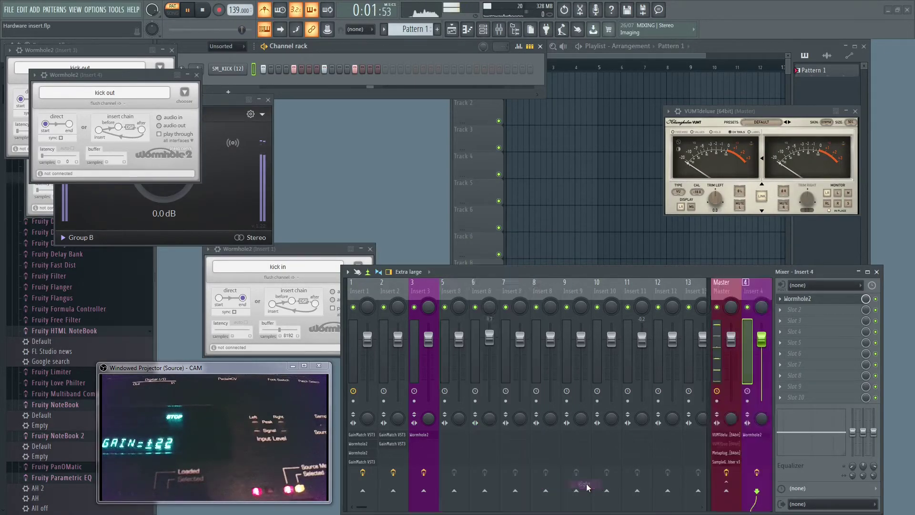
left_click(420, 287)
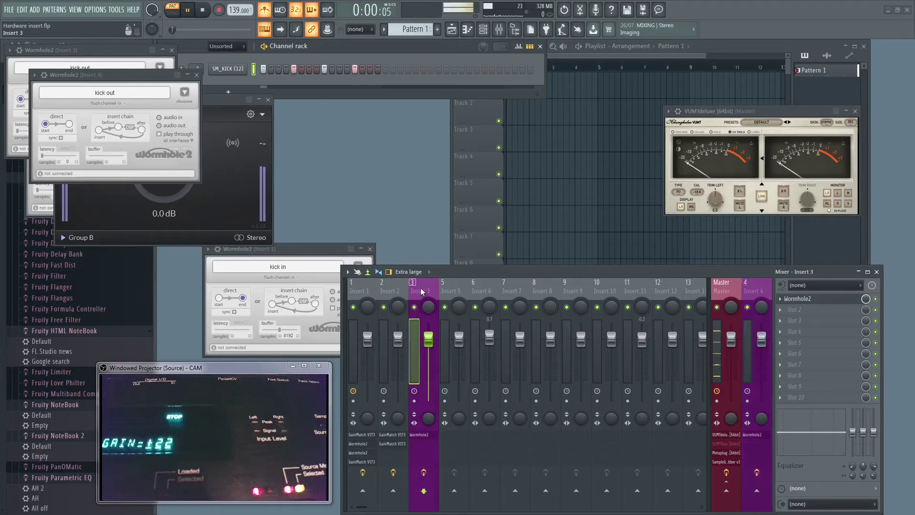
right_click(420, 288)
mouse_move(505, 466)
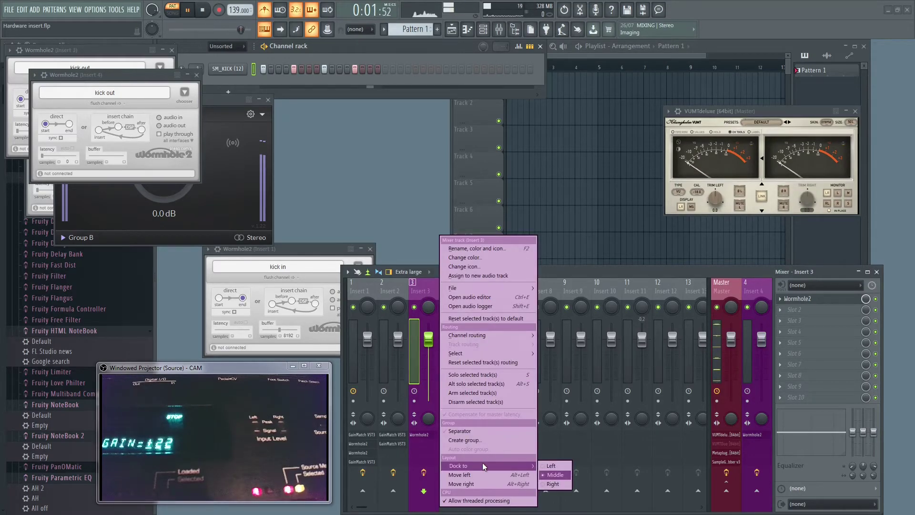
left_click(555, 485)
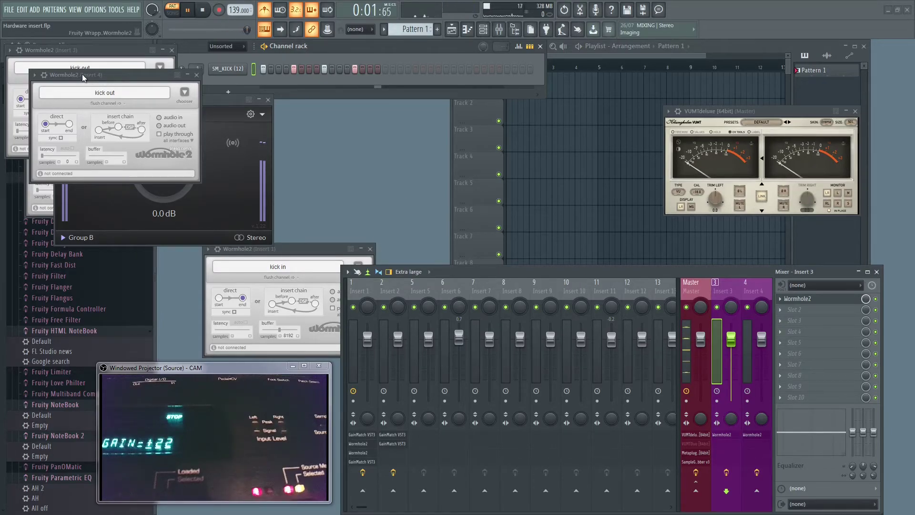
- Close the Wormhole2 windows of Inserts 3 and 4 and Insert 1's GainMatch window
left_click_drag(87, 76, 120, 123)
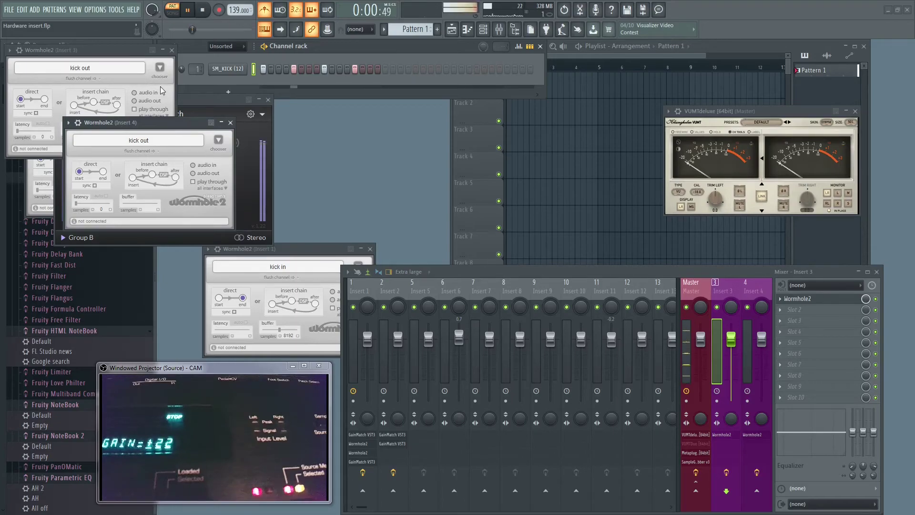
left_click(172, 50)
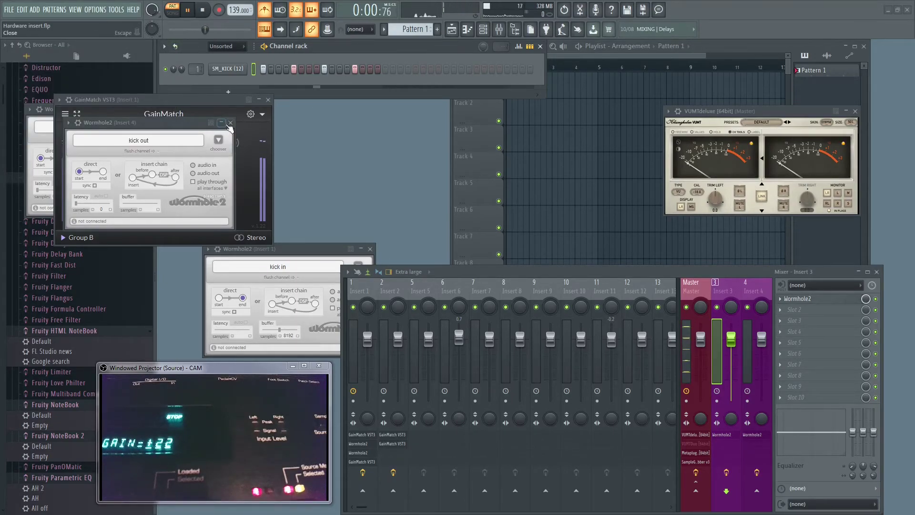
left_click(231, 124)
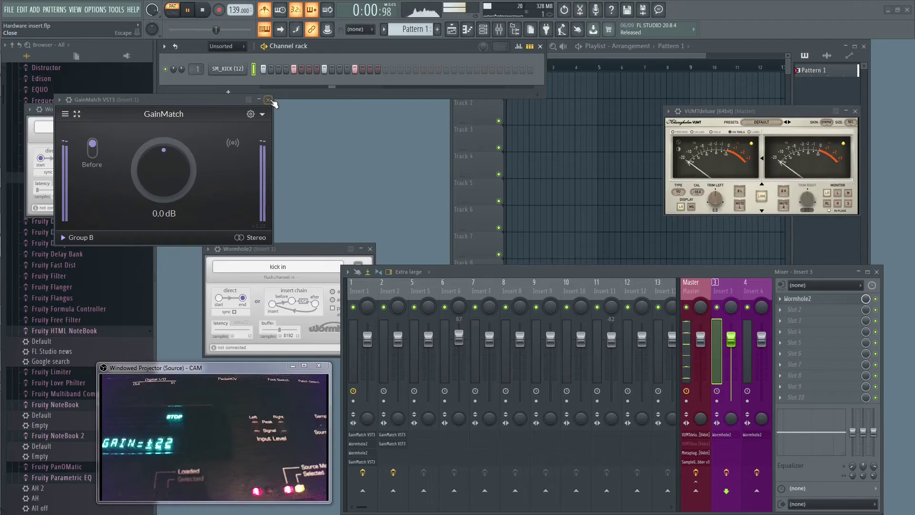
left_click(268, 100)
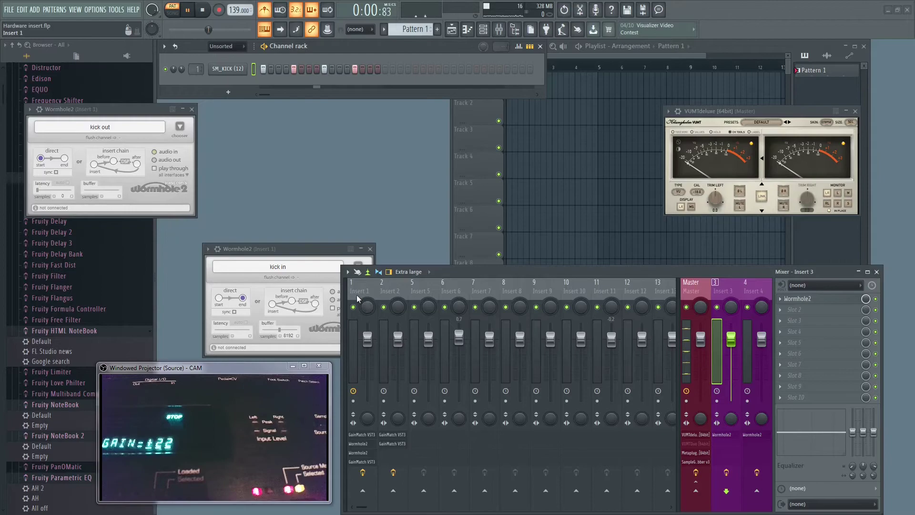
- Bring Insert 1's "kick out" Wormhole2 window to the front and reposition it slightly higher to make room below
left_click(356, 294)
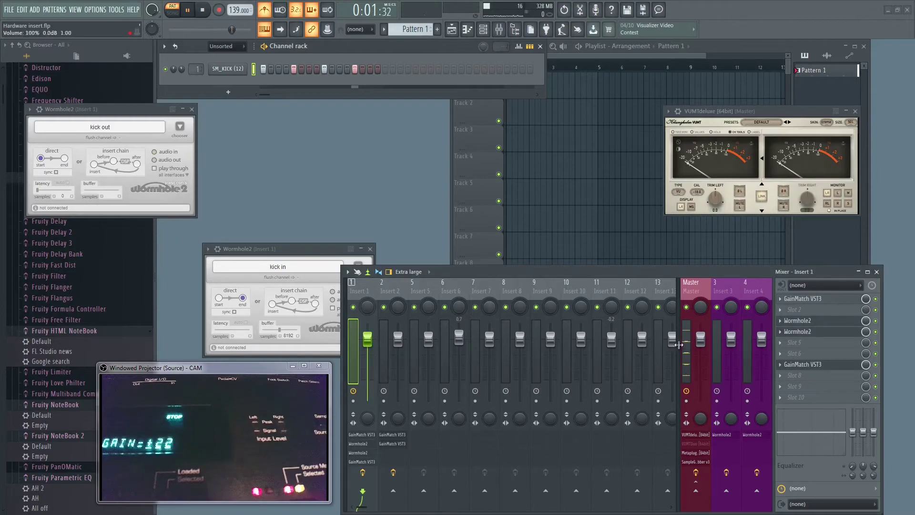
left_click(806, 322)
left_click(806, 322)
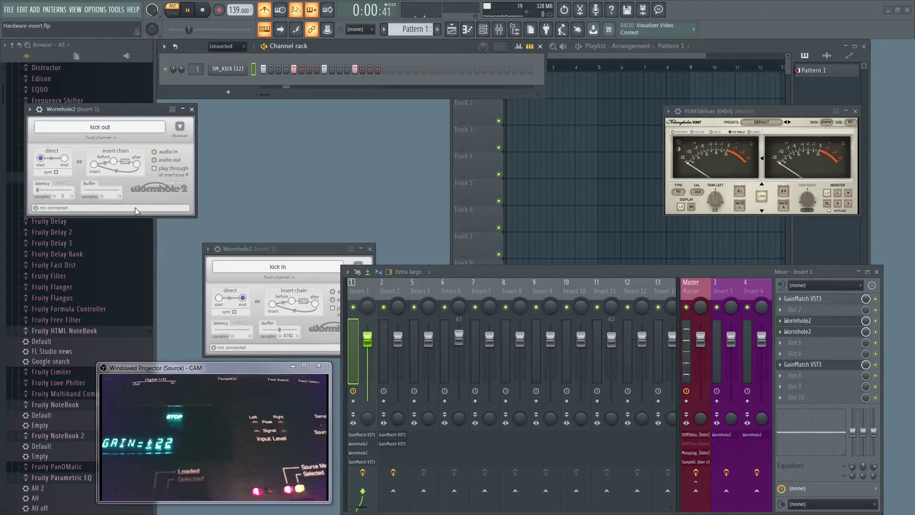
mouse_move(102, 111)
left_mouse_down()
mouse_move(139, 104)
mouse_move(115, 98)
left_mouse_up()
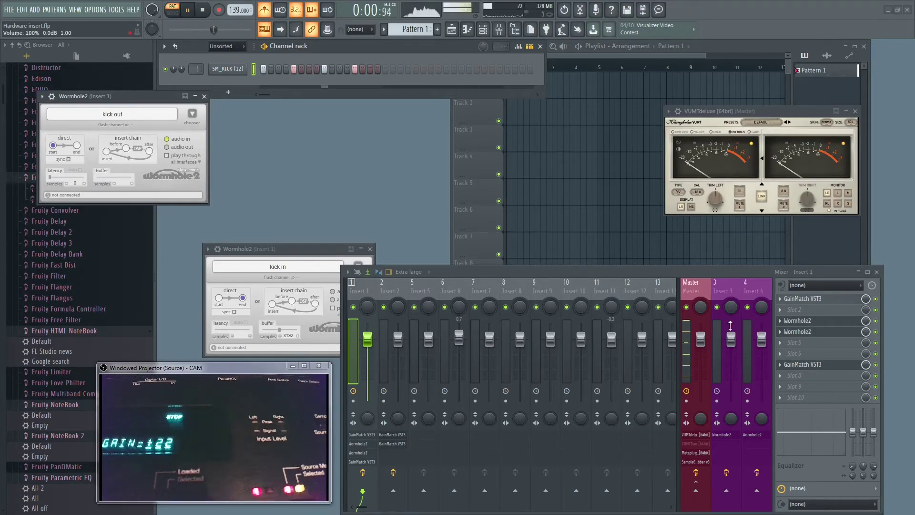
- Place Insert 3's Wormhole2 window beneath Insert 1's "kick out" instance and set its channel to "kick out - end"
left_click(720, 290)
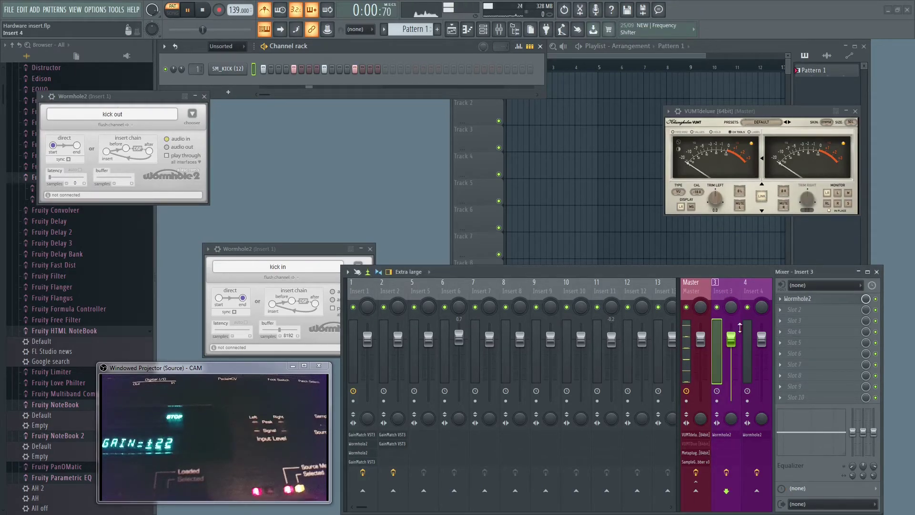
left_click(805, 302)
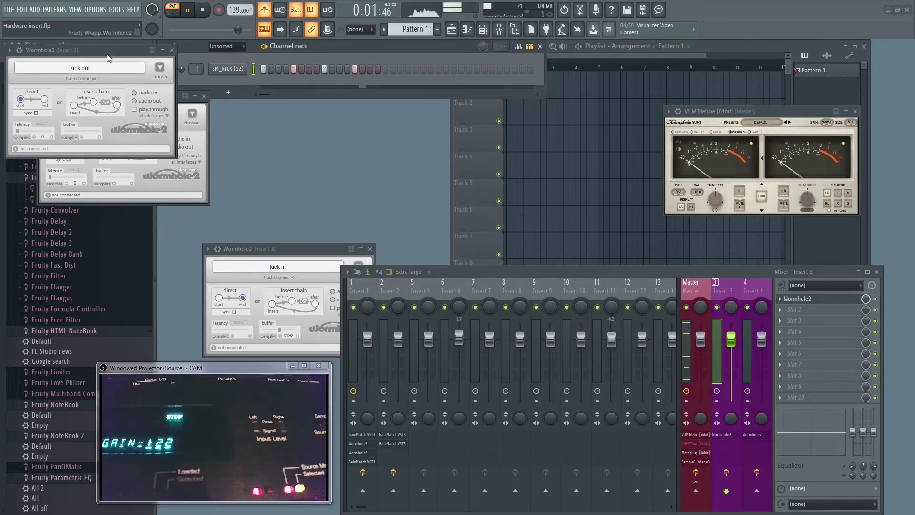
left_click_drag(93, 52, 130, 229)
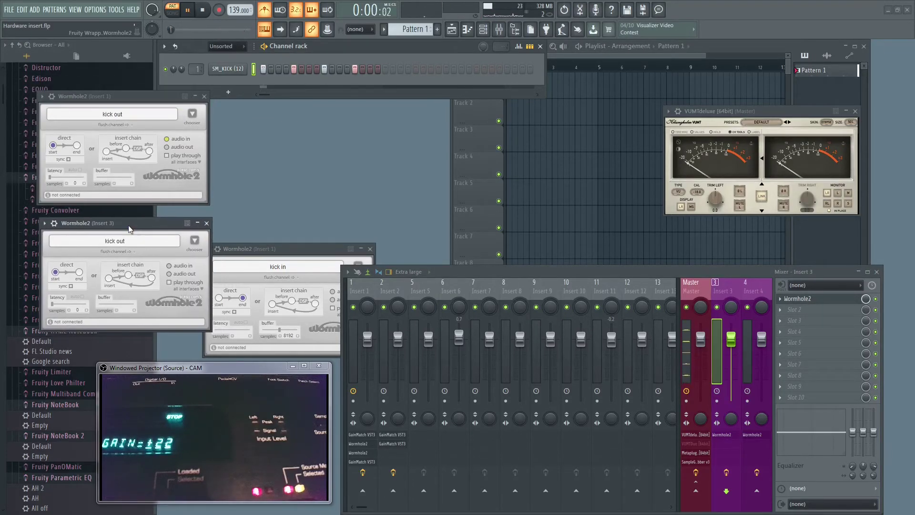
left_click(194, 241)
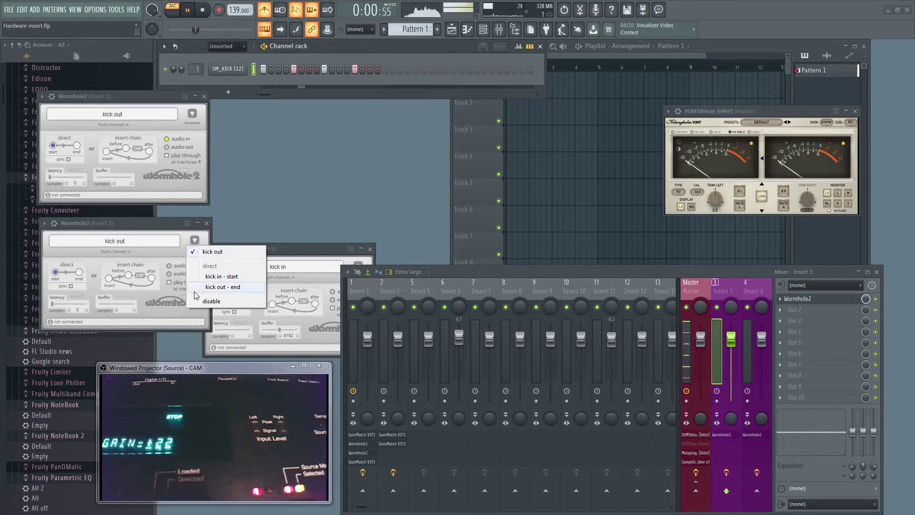
left_click(223, 287)
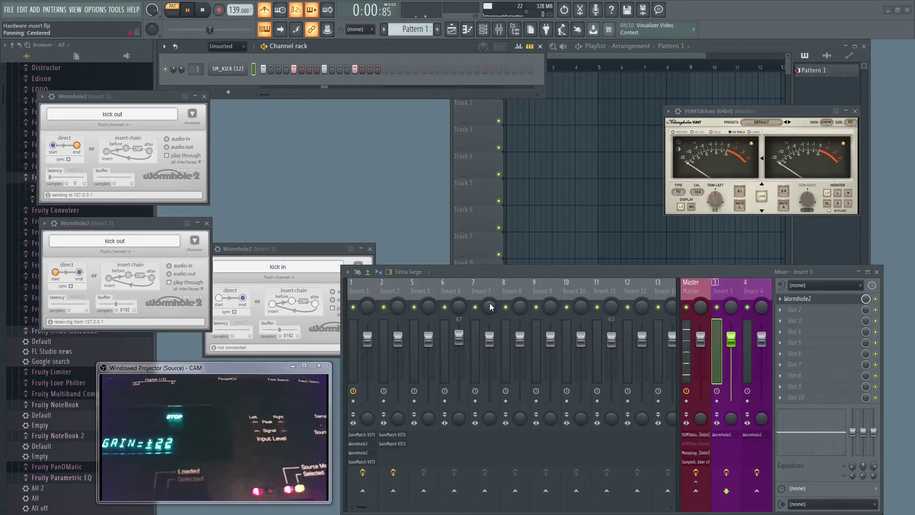
- Route Insert 3's audio output to the hardware output pair Line[4] O L - Line[4] O R
left_click(823, 505)
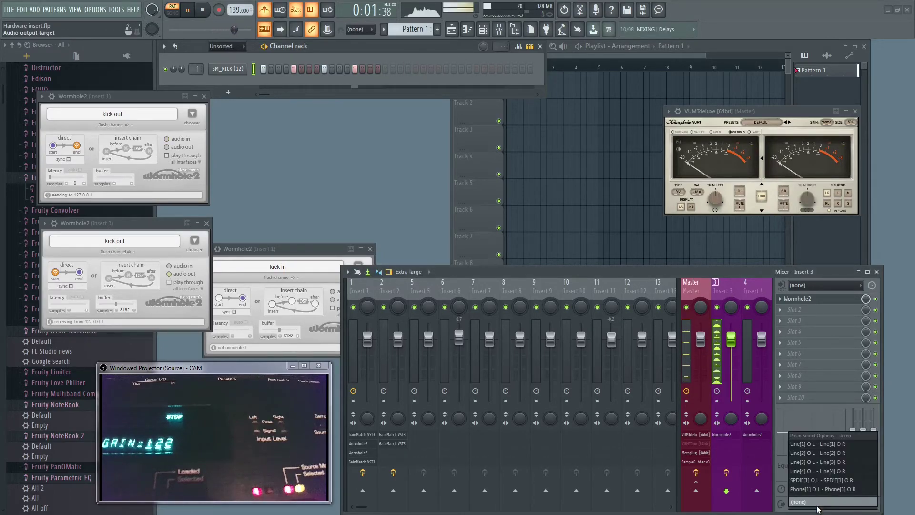
left_click(808, 471)
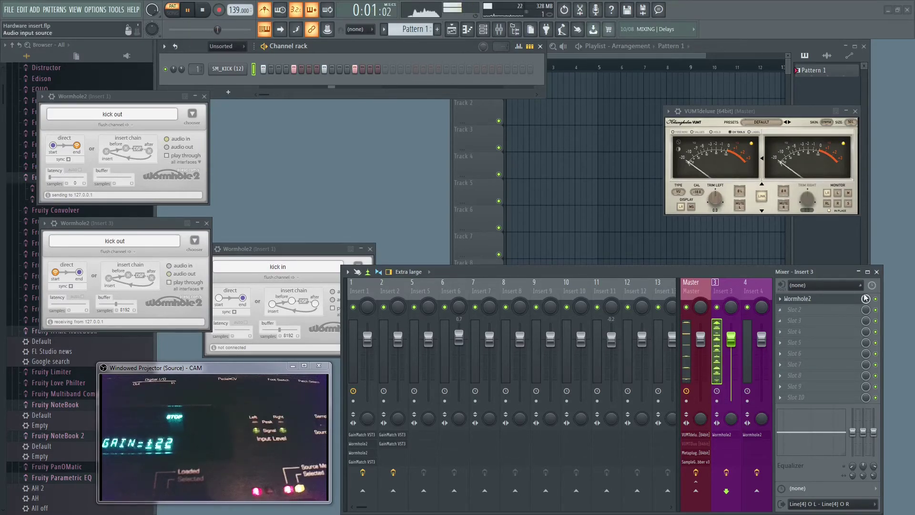
key("space")
- Show Insert 4's Wormhole2 beside Insert 1's "kick out" window and set Insert 4's audio input to Line[4] I L - Line[4] I R
left_click(748, 292)
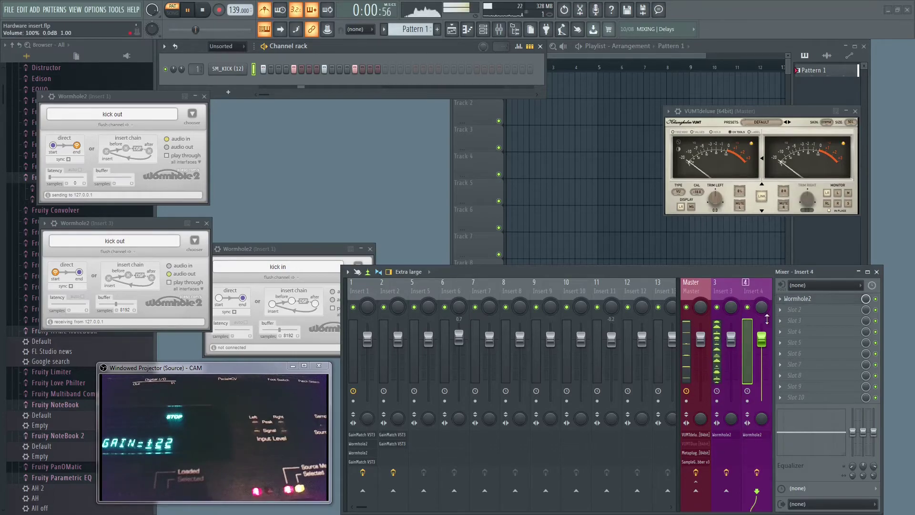
left_click(810, 299)
left_click_drag(119, 124, 265, 102)
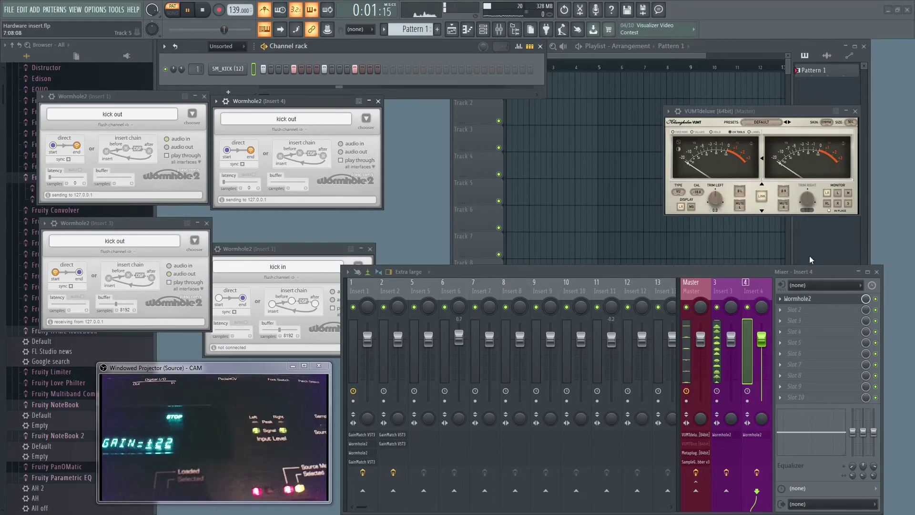
left_click(810, 286)
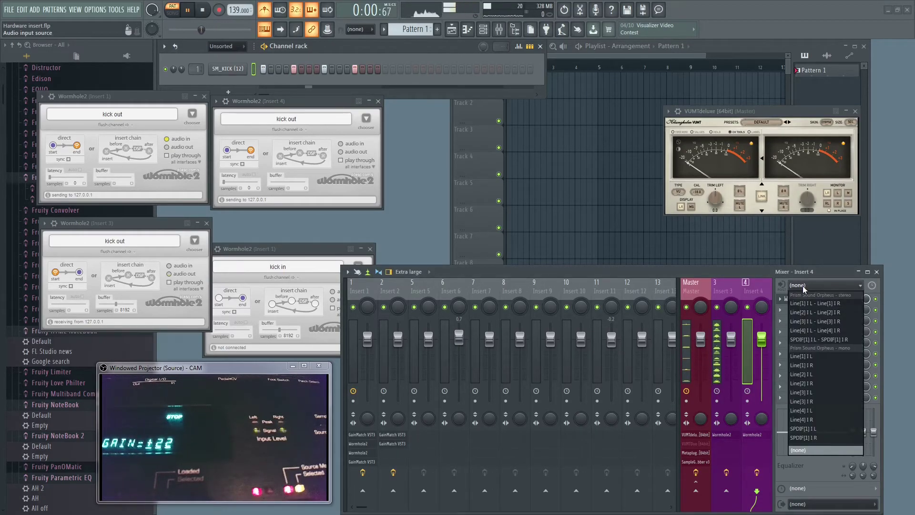
left_click(807, 331)
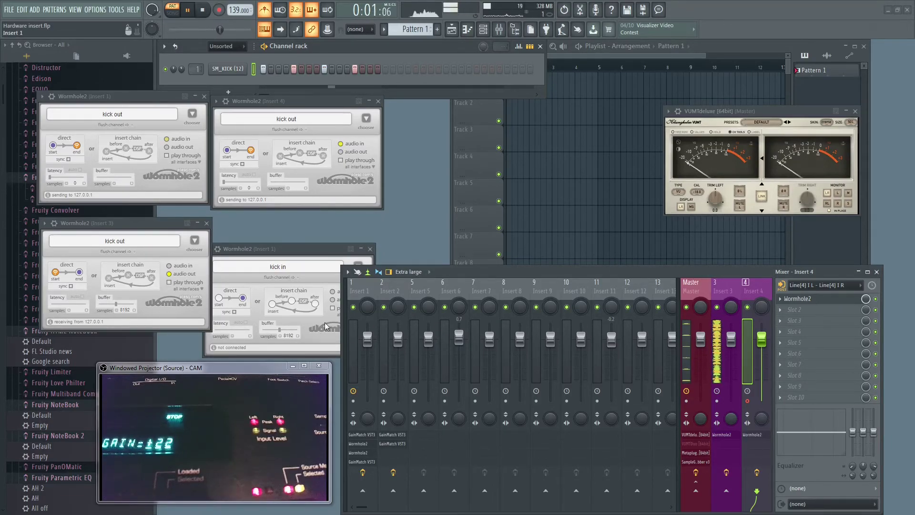
- Move Insert 1's "kick in" Wormhole2 window below Insert 4's instance and set Insert 4's Wormhole2 channel to "kick in - start"
left_click_drag(284, 251, 298, 223)
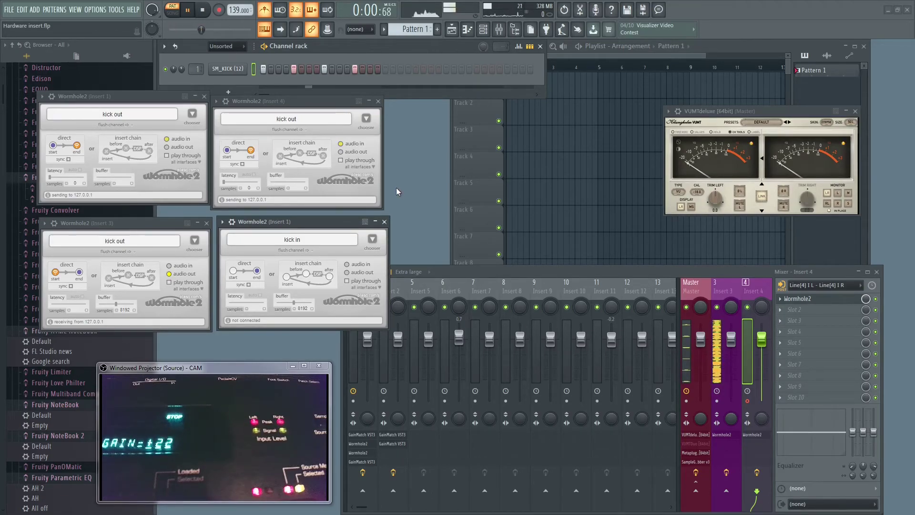
left_click(373, 242)
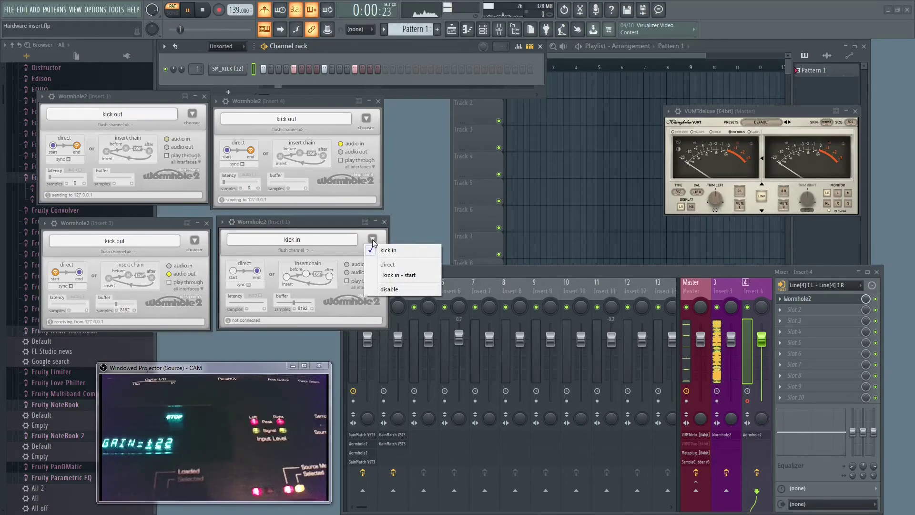
left_click(315, 243)
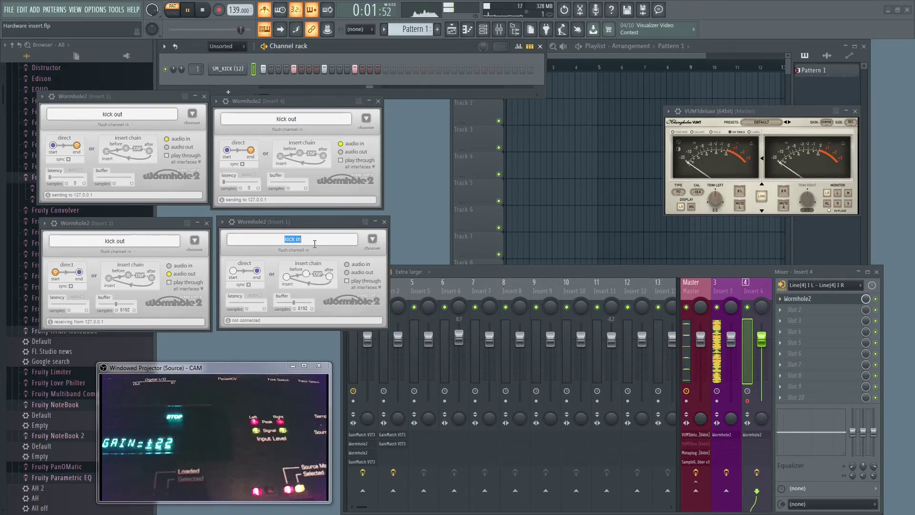
left_click(302, 121)
left_click(363, 125)
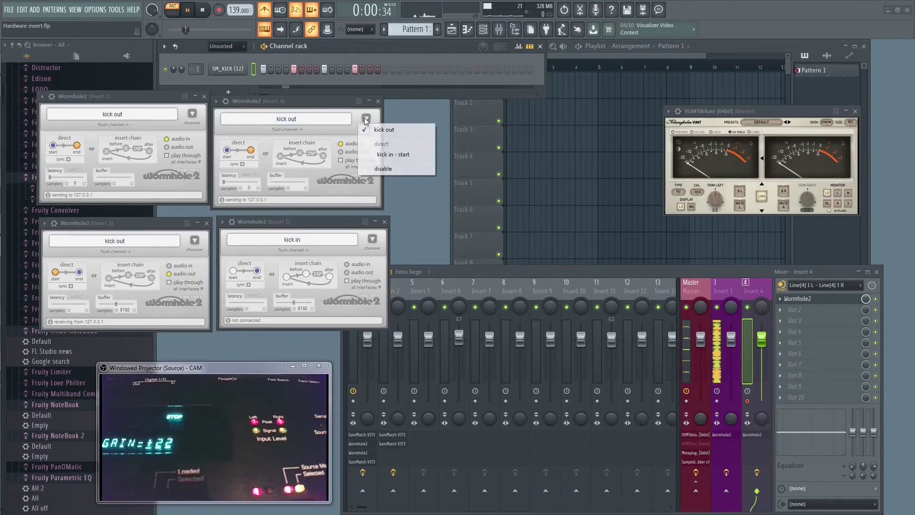
left_click(385, 157)
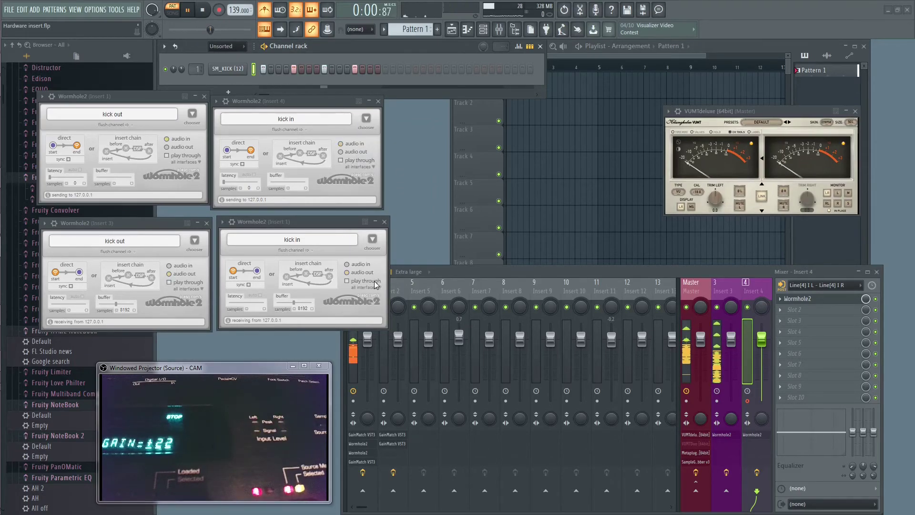